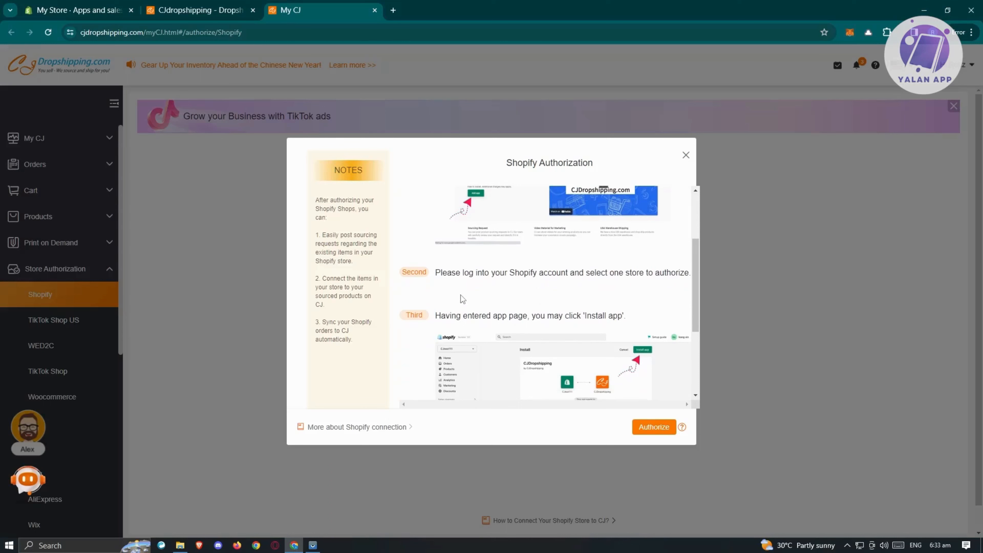
# Read through the Shopify authorization instructions, start the authorization, and install the CJdropshipping app from the Shopify App Store
pyautogui.scroll(-3, 461, 295)
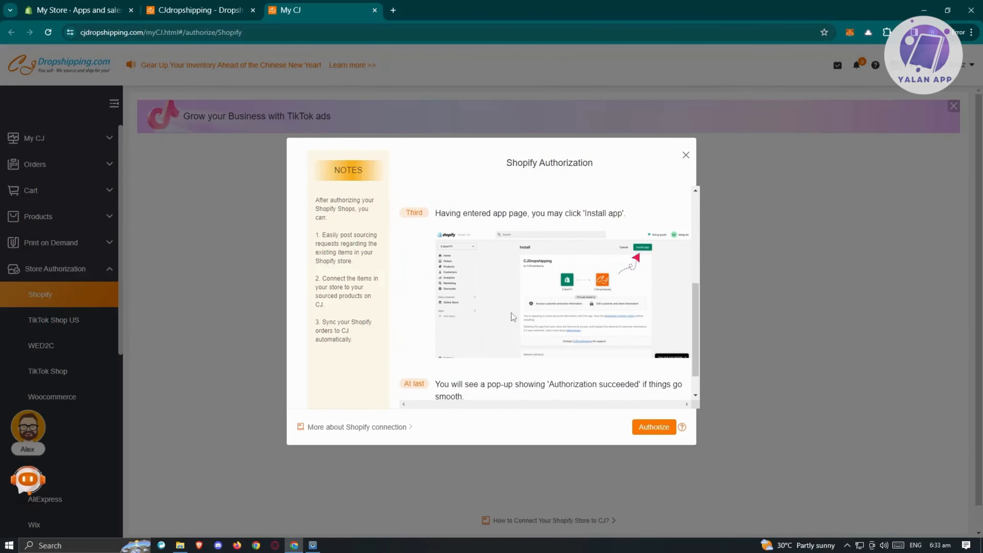
pyautogui.scroll(-2, 512, 317)
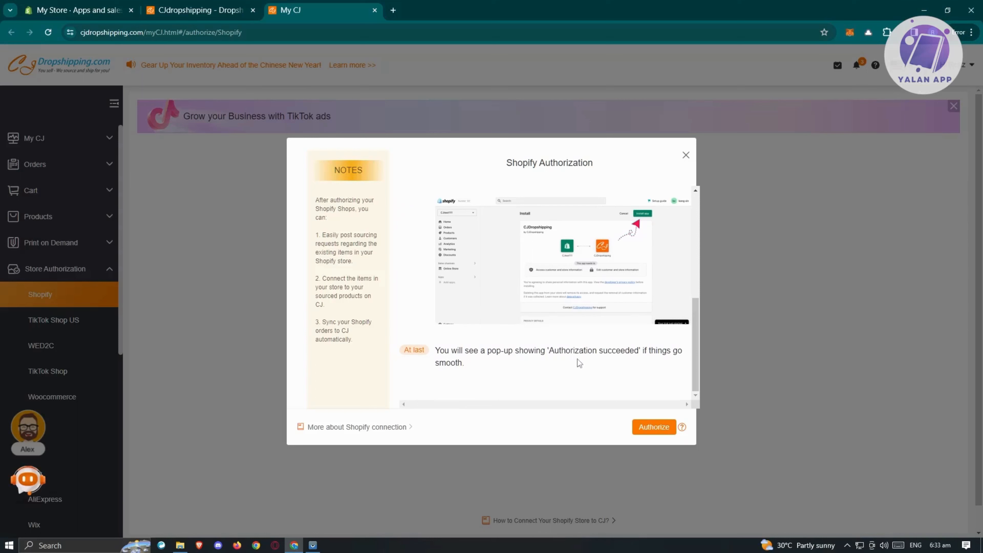
pyautogui.click(653, 428)
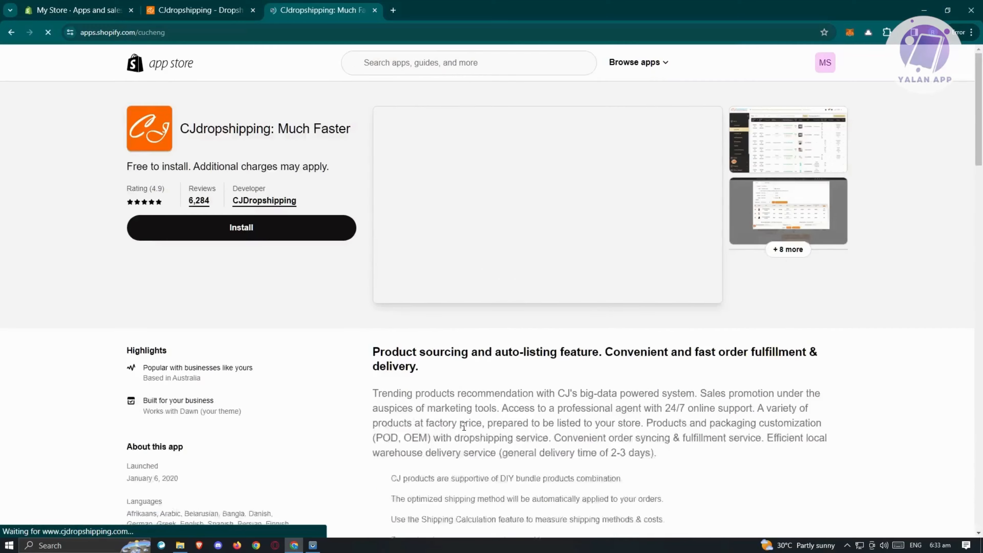
pyautogui.click(256, 226)
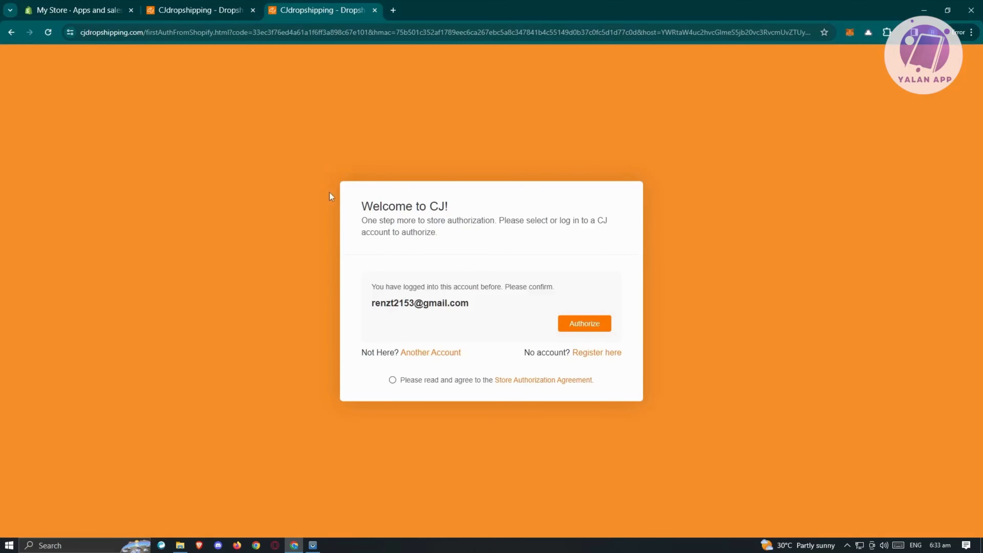
# Accept the Store Authorization Agreement and authorize the Shopify store with the CJ account already logged in
pyautogui.click(580, 326)
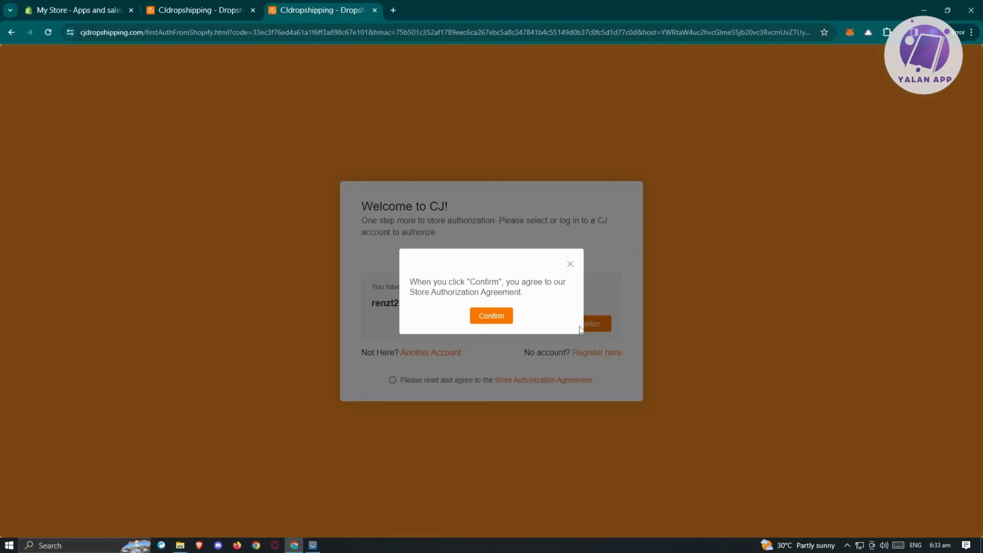
pyautogui.click(503, 316)
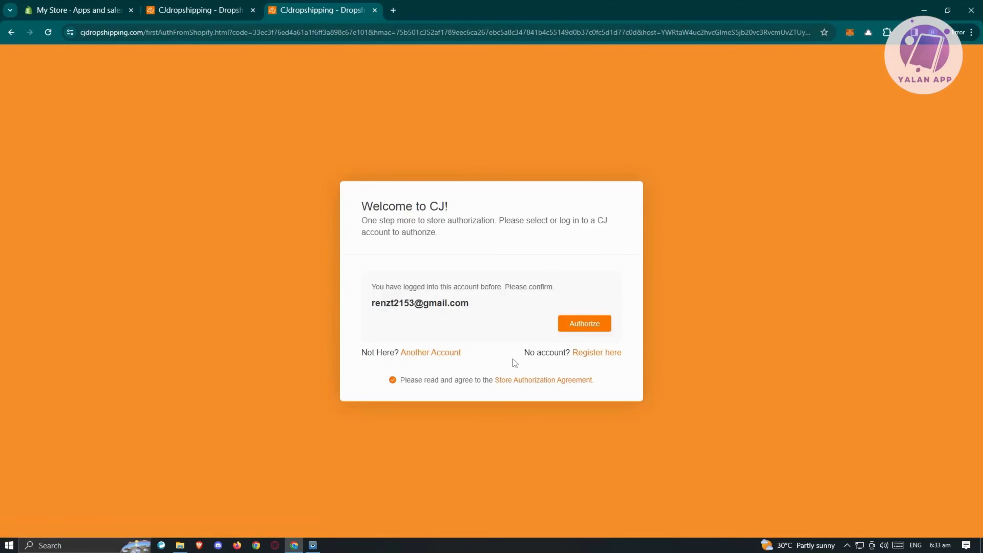
pyautogui.click(602, 329)
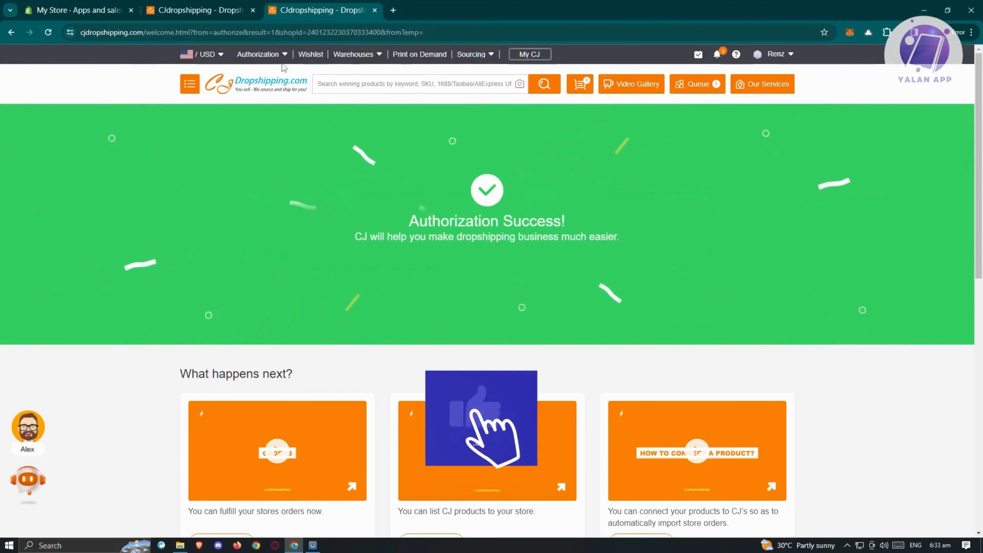
# Start connecting the Men's Color Block Mesh Shoes from the homepage's Trending Products, and close the authorization success page
pyautogui.click(238, 6)
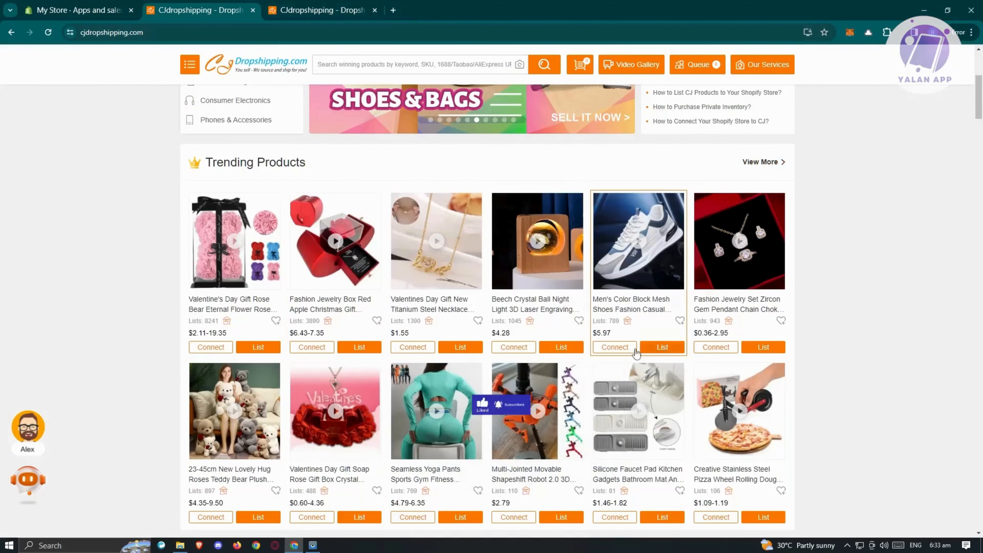
pyautogui.moveTo(638, 317)
pyautogui.click(607, 339)
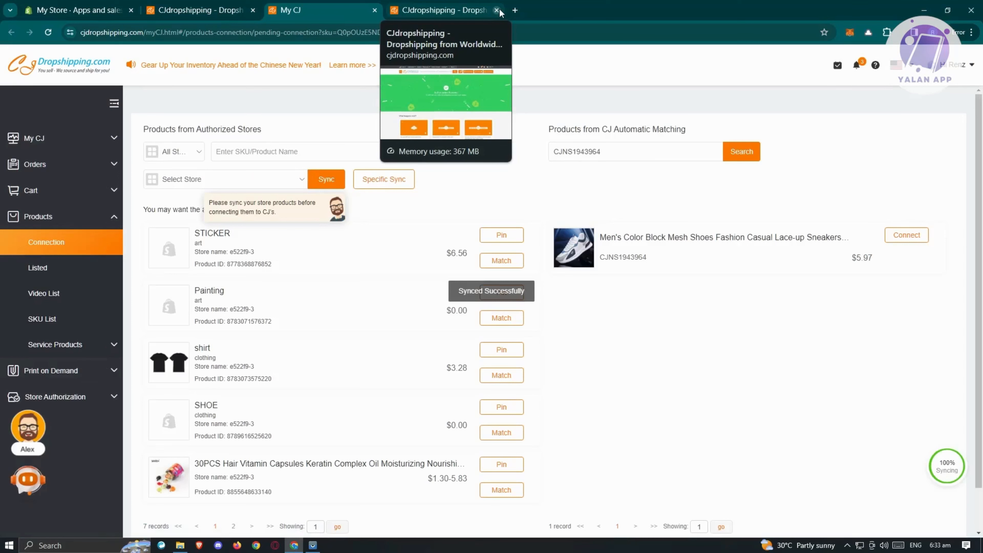
pyautogui.click(498, 11)
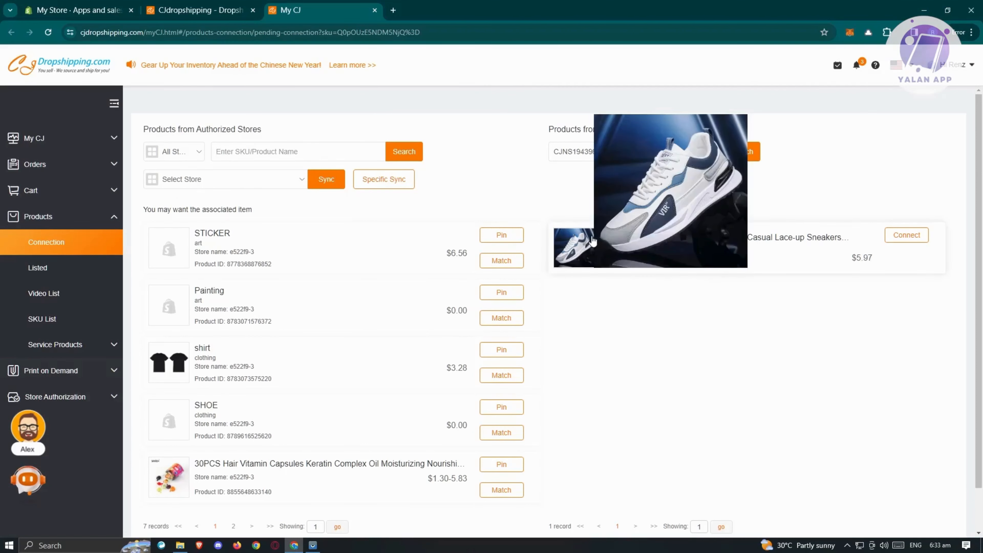
# Copy the title from the Men's Color Block Mesh Shoes product page and search the authorized stores' products for it
pyautogui.rightClick(758, 245)
pyautogui.click(782, 252)
pyautogui.click(433, 4)
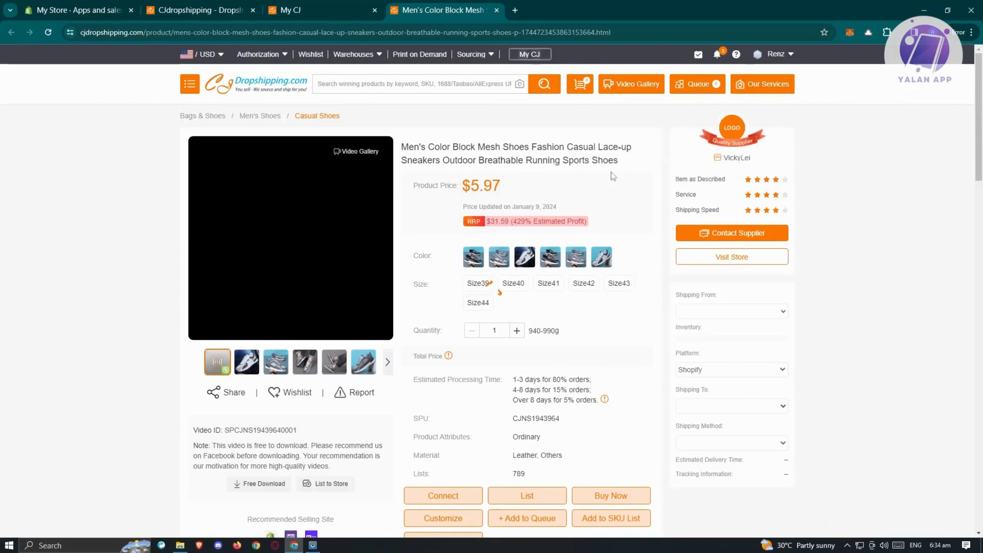
pyautogui.moveTo(619, 161); pyautogui.dragTo(418, 137)
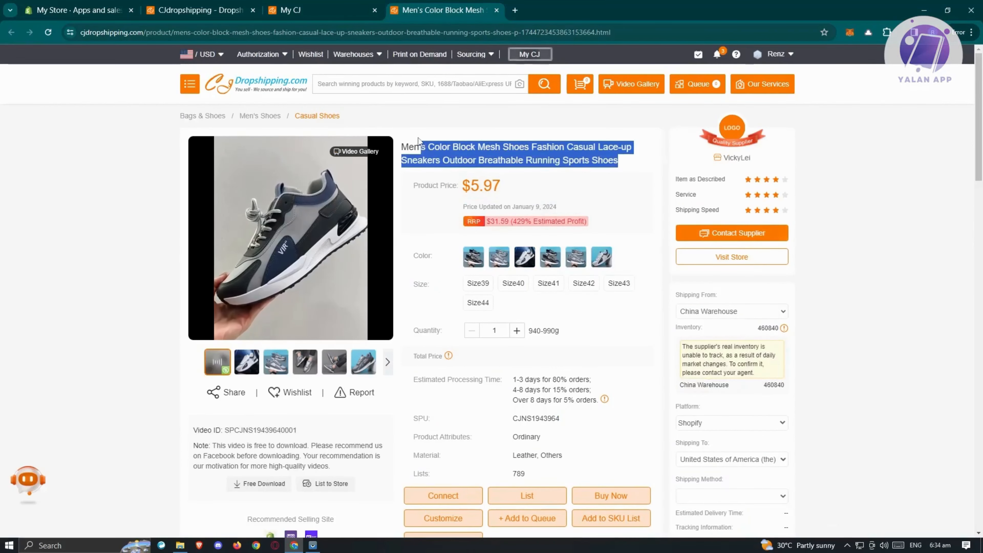
pyautogui.click(443, 495)
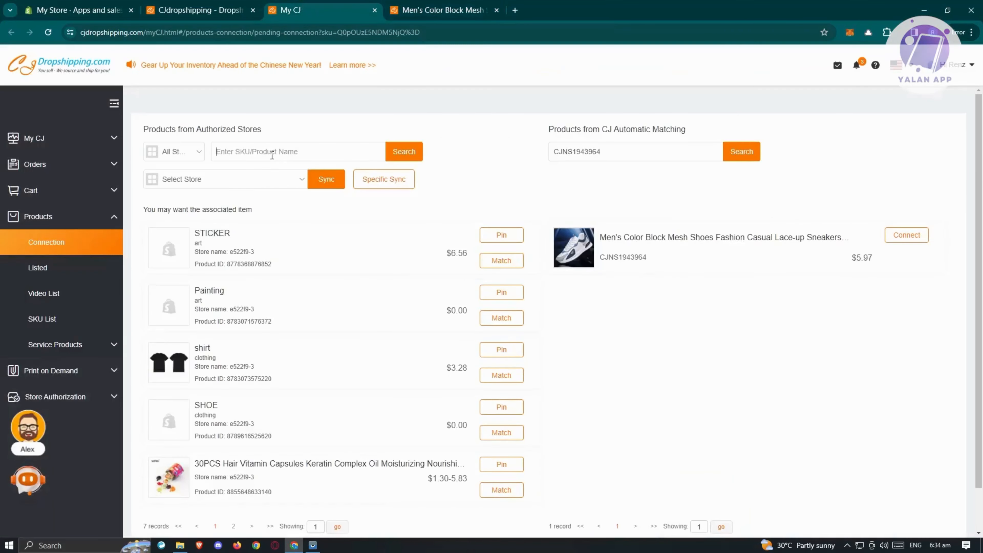
pyautogui.hotkey('ctrl', 'v')
pyautogui.click(404, 151)
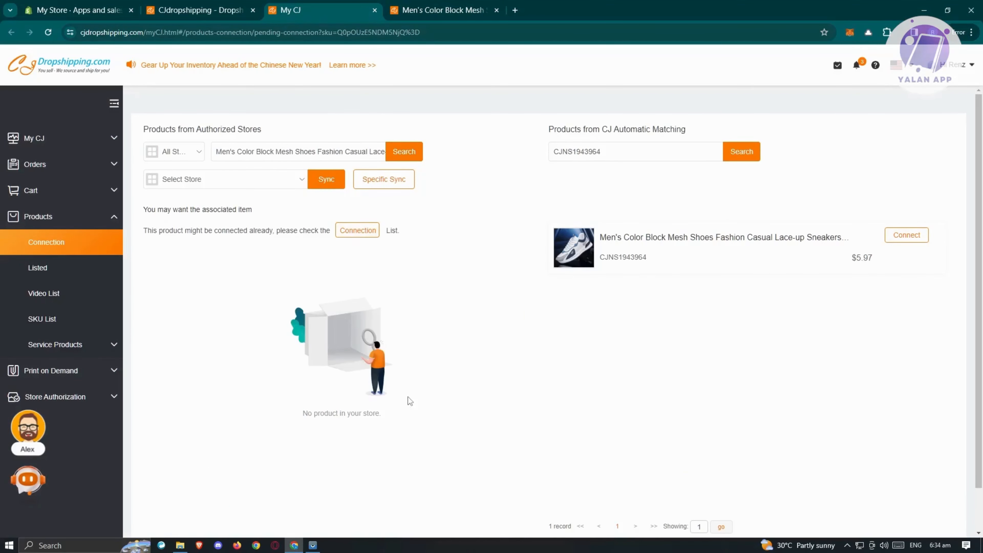
# Select the Shopify store e522f9-3 and sync its products, confirming the sync request
pyautogui.click(301, 182)
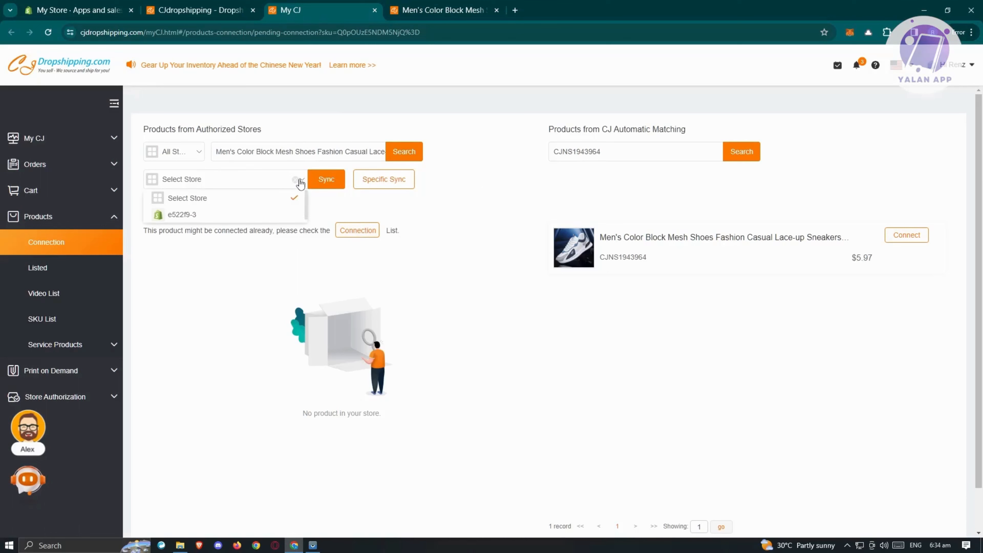
pyautogui.click(196, 215)
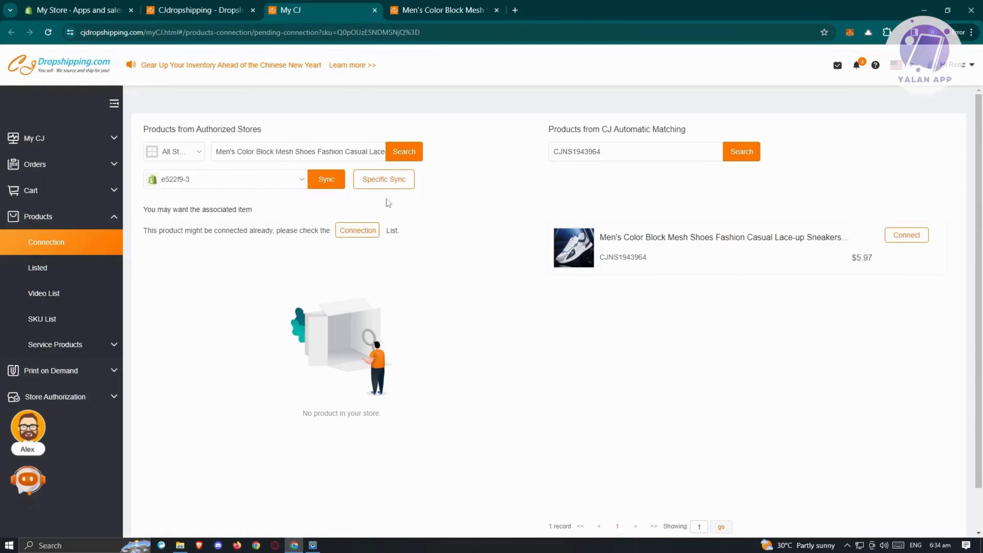
pyautogui.click(326, 180)
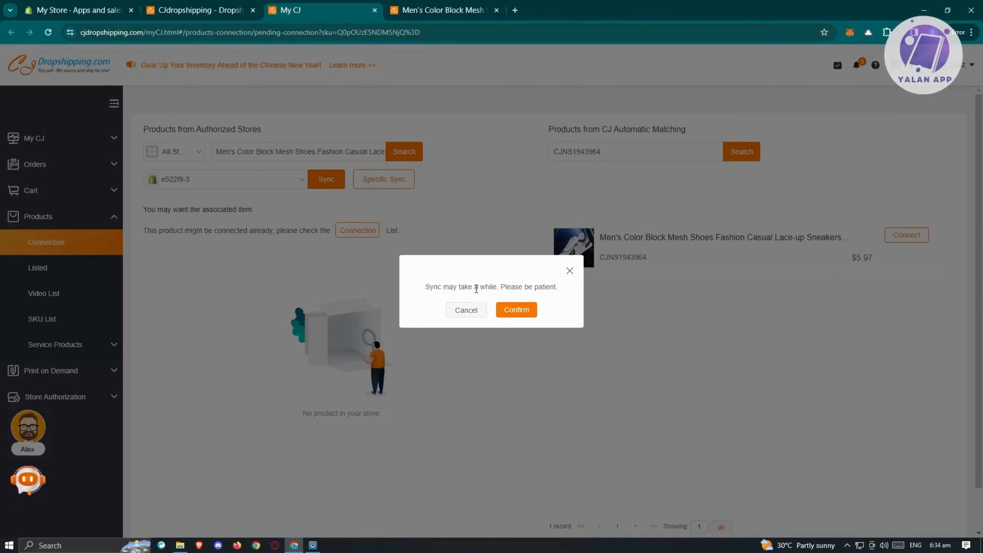
pyautogui.click(519, 310)
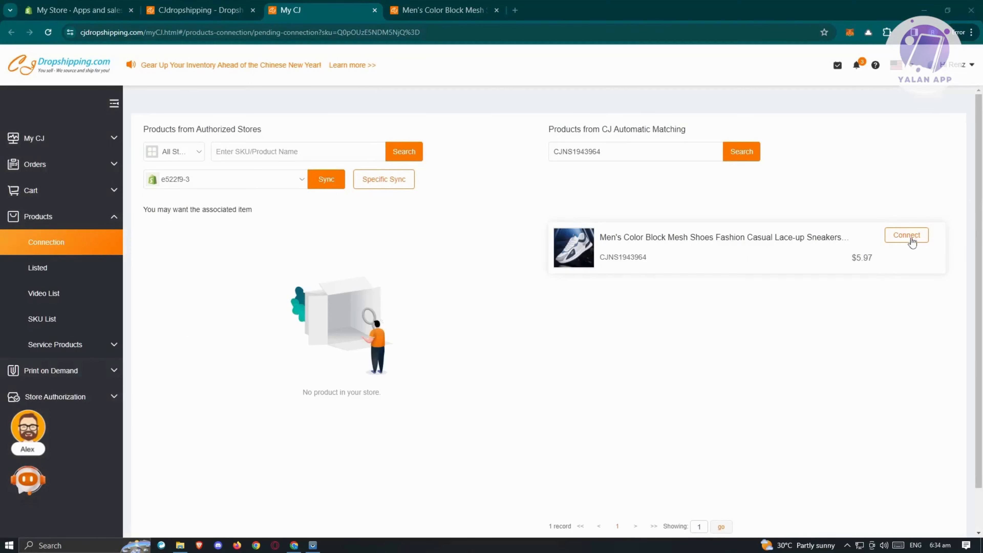
# Pin the SHOE store product and open the connection settings for the matched Men's Color Block Mesh Shoes
pyautogui.click(909, 237)
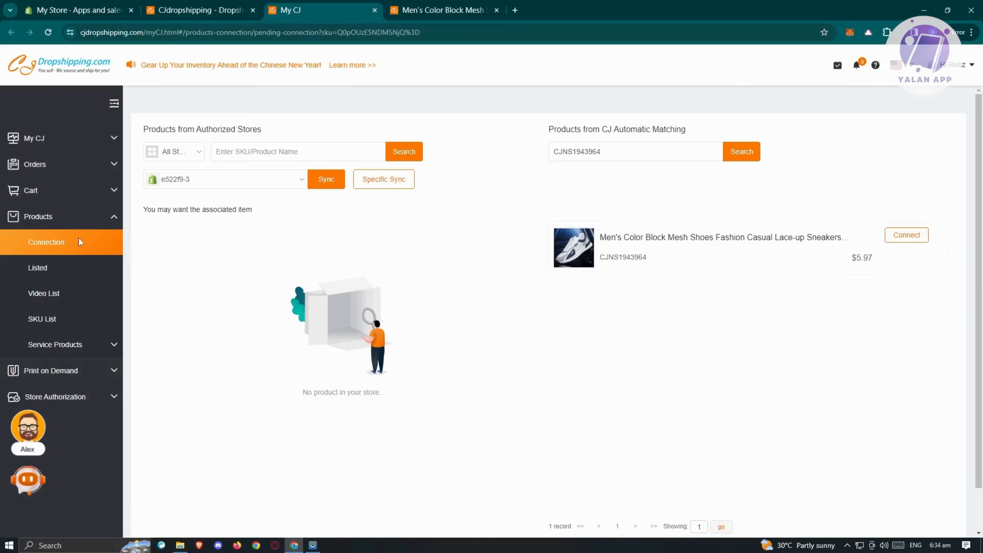
pyautogui.scroll(-2, 873, 453)
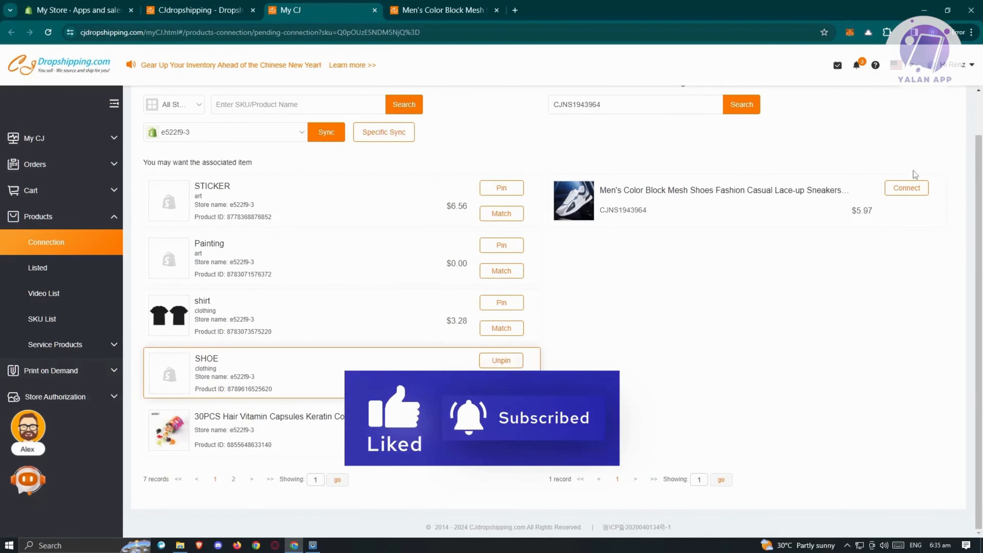
pyautogui.click(909, 192)
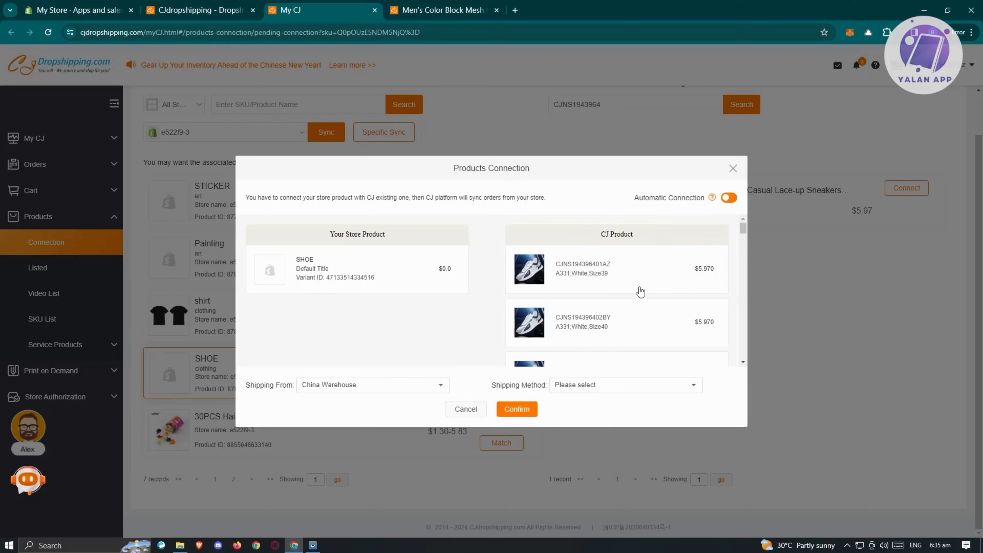
# Review the CJ variants, keep China Warehouse as shipping origin, set the shipping method to USPS, and try to confirm the connection
pyautogui.scroll(-1, 639, 292)
pyautogui.scroll(-5, 639, 292)
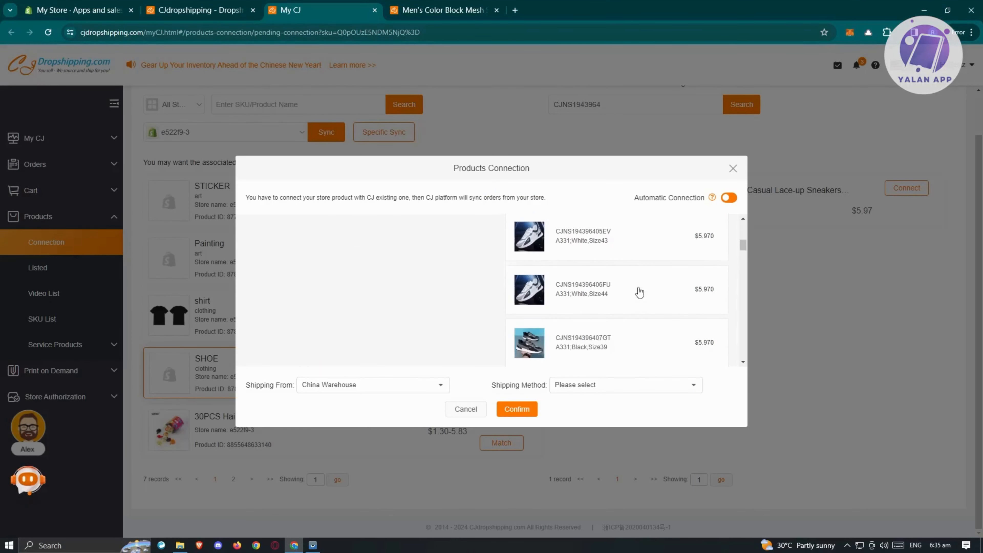
pyautogui.scroll(-3, 639, 292)
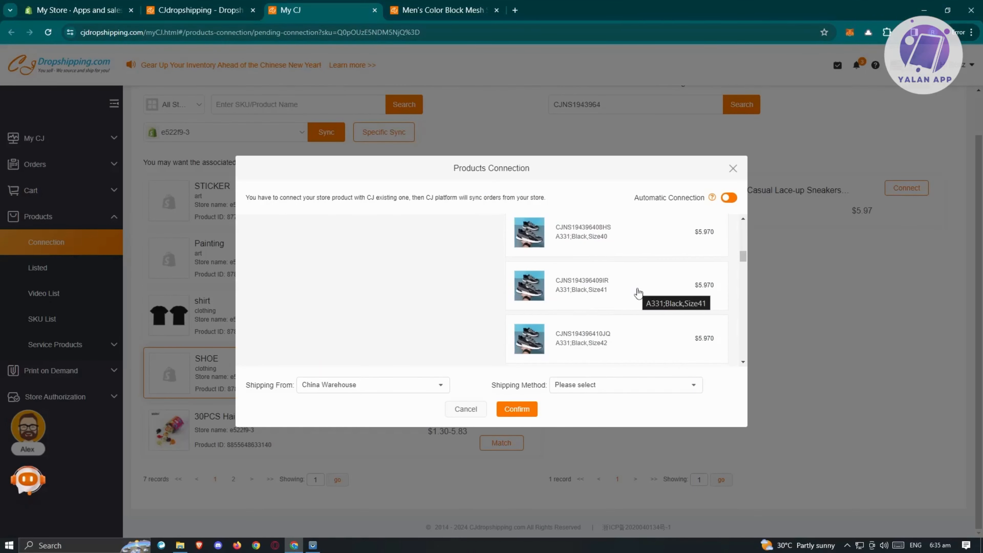
pyautogui.scroll(-8, 638, 295)
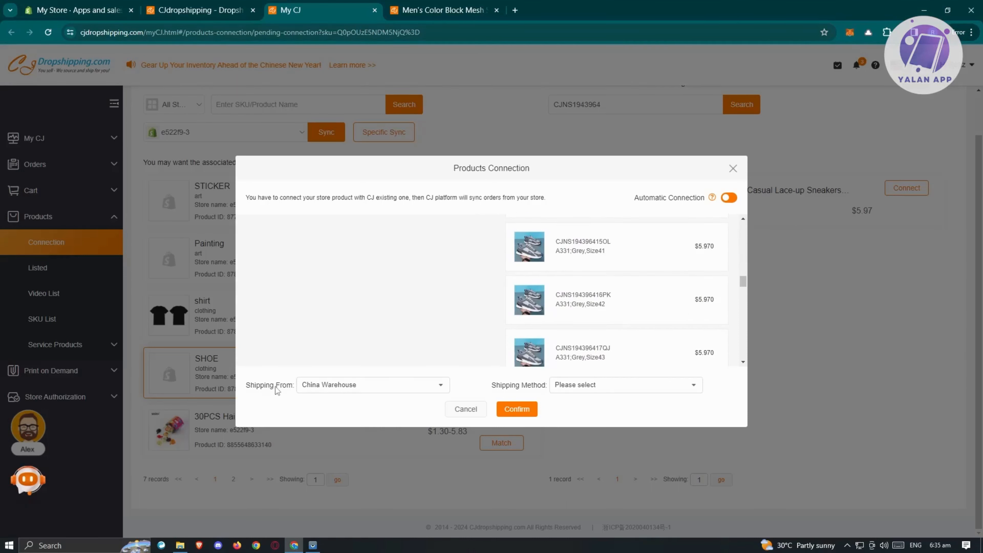
pyautogui.click(353, 387)
pyautogui.click(354, 389)
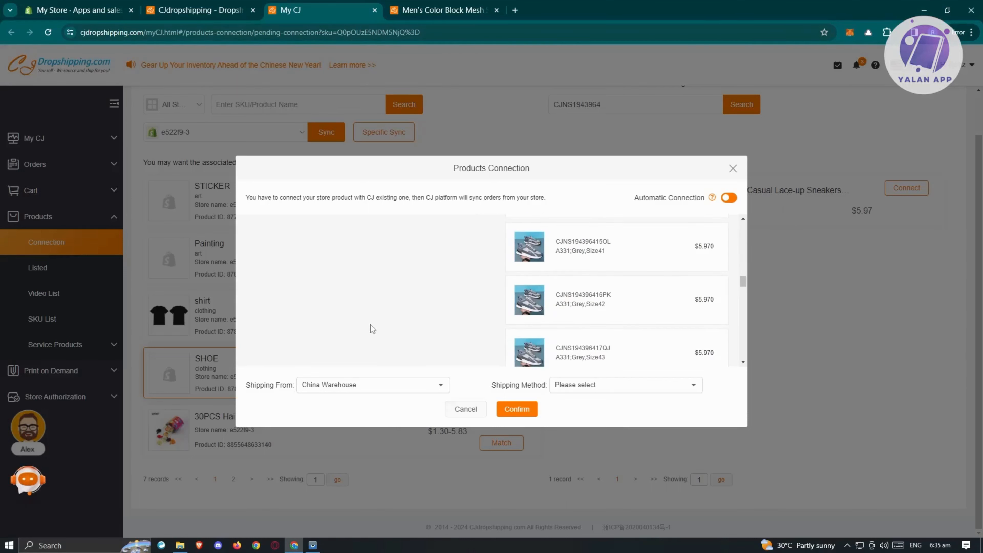
pyautogui.click(646, 392)
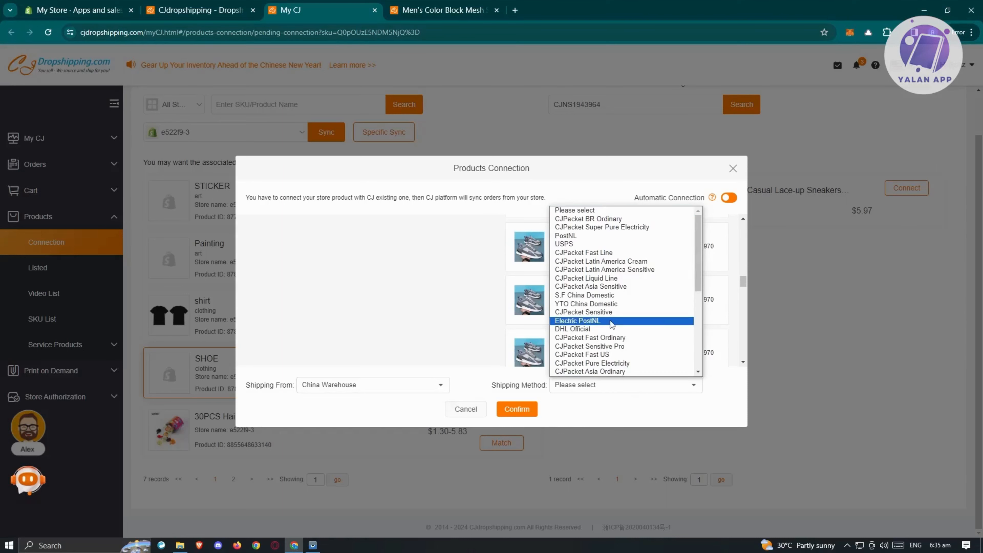
pyautogui.click(593, 244)
pyautogui.scroll(5, 619, 356)
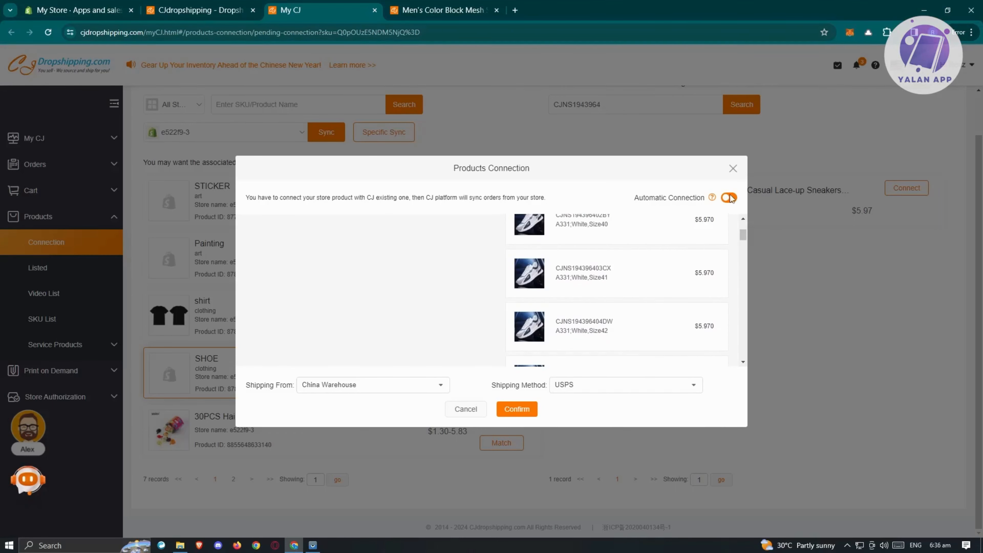
pyautogui.click(522, 411)
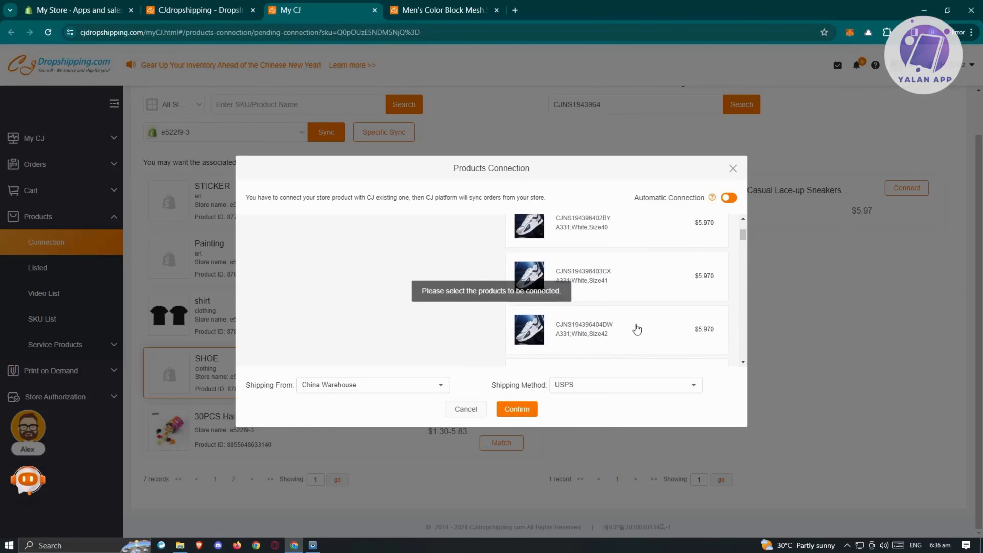
# Pair the A331;White,Size39 CJ variant with the SHOE store product in the products connection
pyautogui.scroll(3, 634, 329)
pyautogui.click(664, 278)
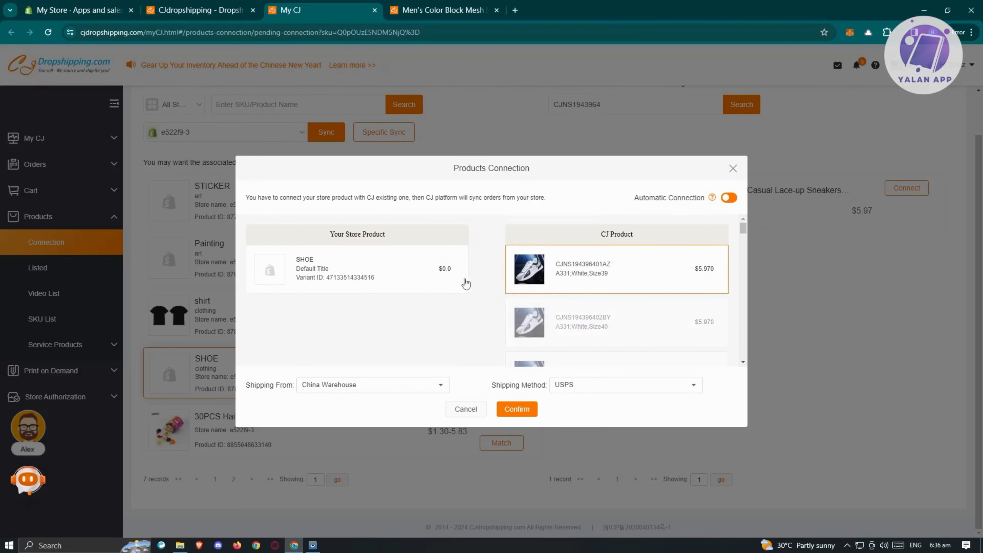
pyautogui.click(400, 279)
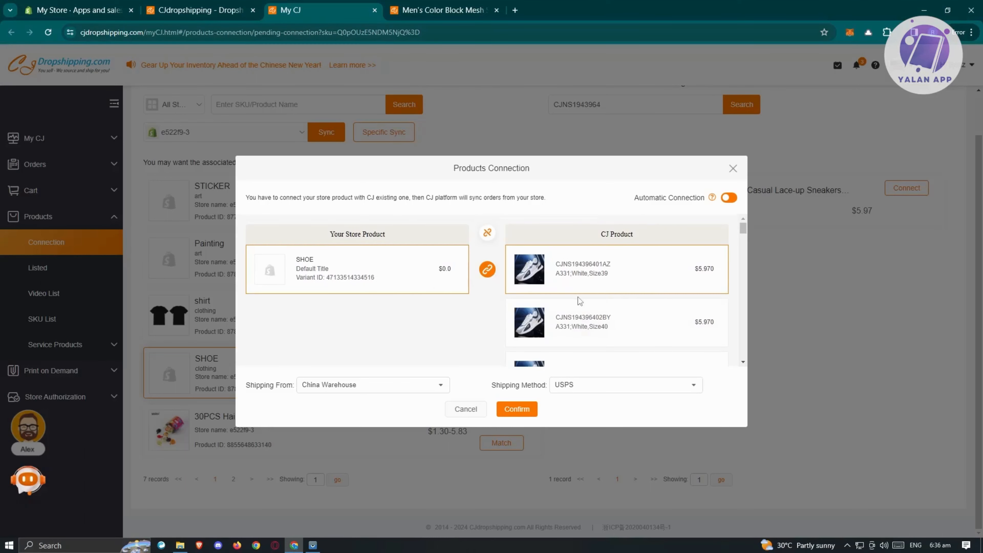
# Try to select the A331;White,Size40 CJ variant in addition to Size39 for the SHOE store product
pyautogui.click(622, 332)
pyautogui.scroll(-1, 653, 320)
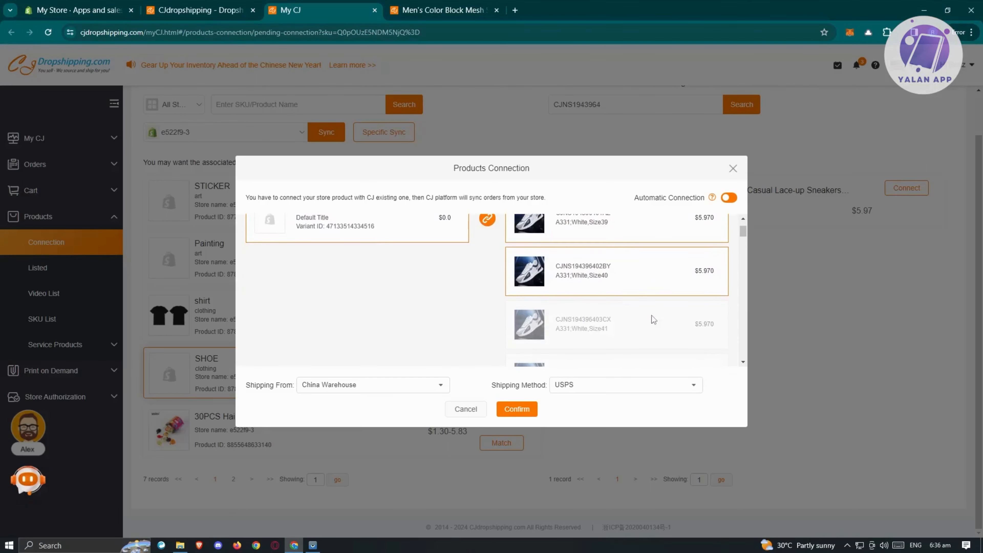
pyautogui.scroll(-1, 634, 329)
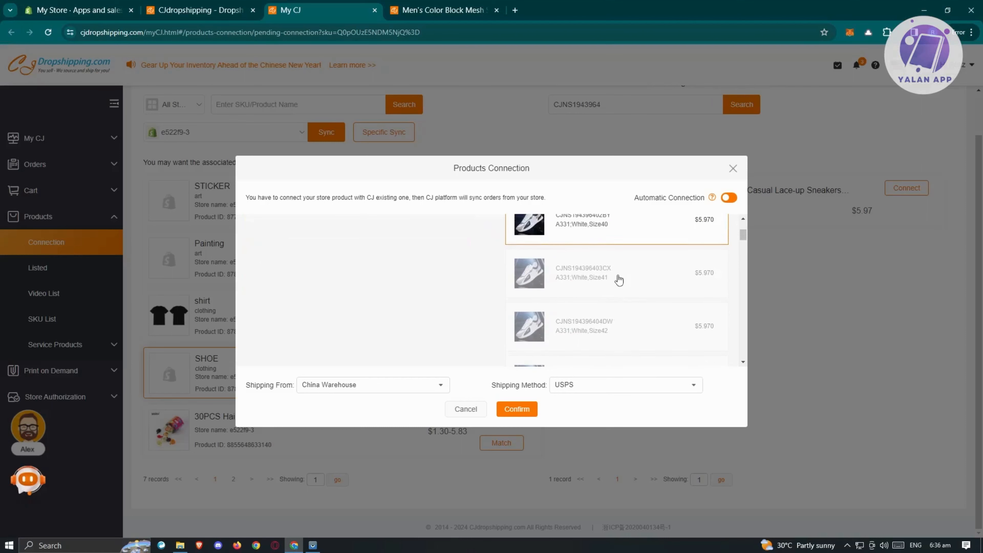
pyautogui.scroll(2, 630, 307)
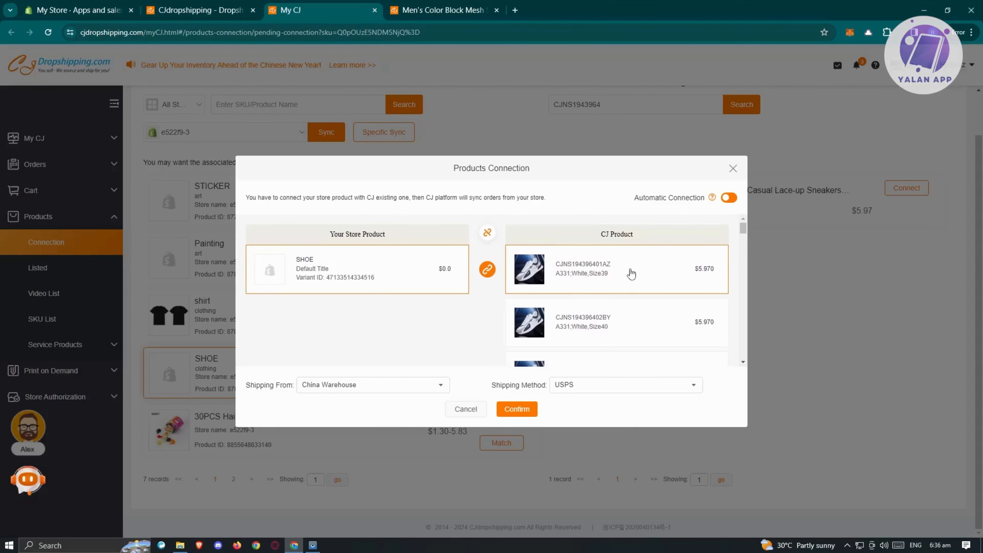
pyautogui.click(628, 335)
pyautogui.scroll(-1, 650, 337)
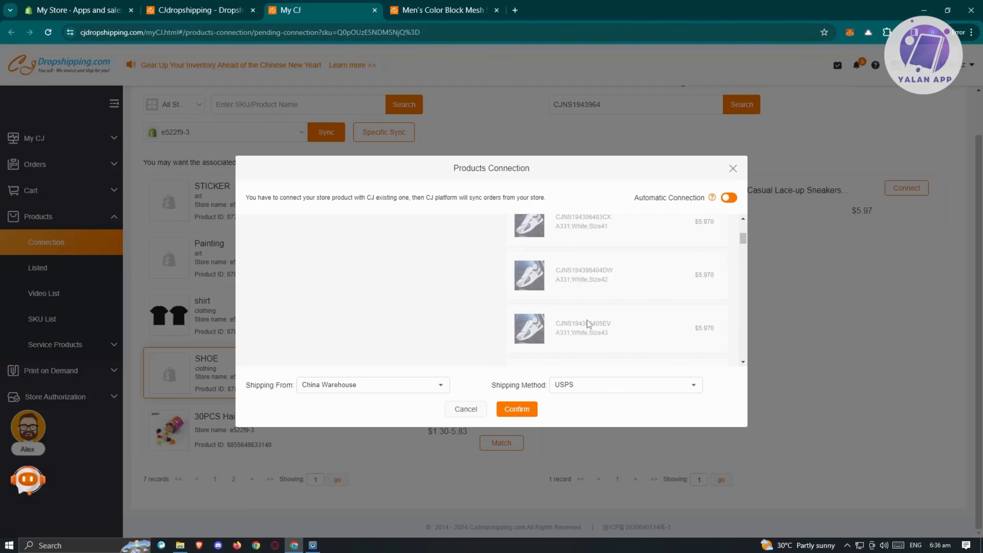
pyautogui.scroll(1, 587, 320)
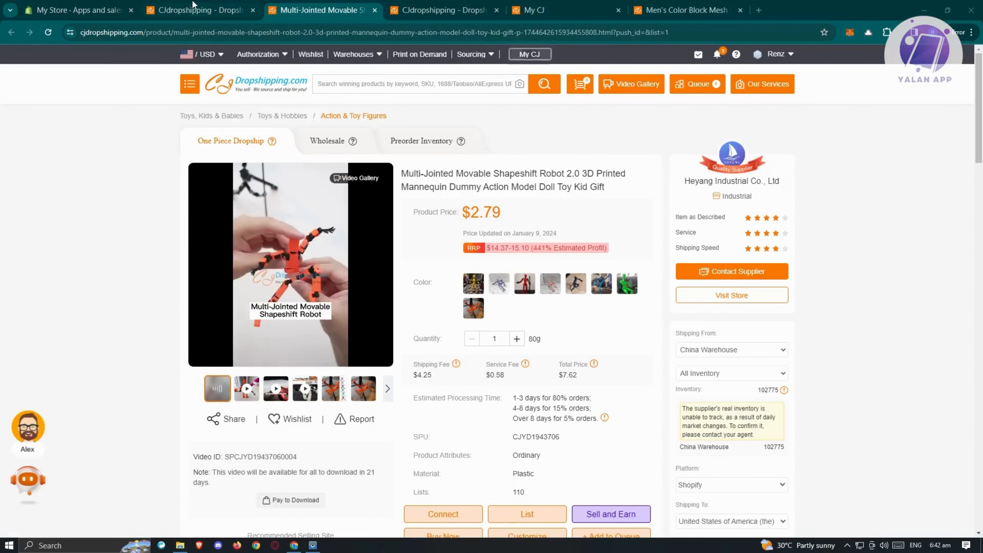
# Open the listing form for the Multi-Jointed Movable Shapeshift Robot 2.0 from the trending products and close its older duplicate page
pyautogui.click(194, 8)
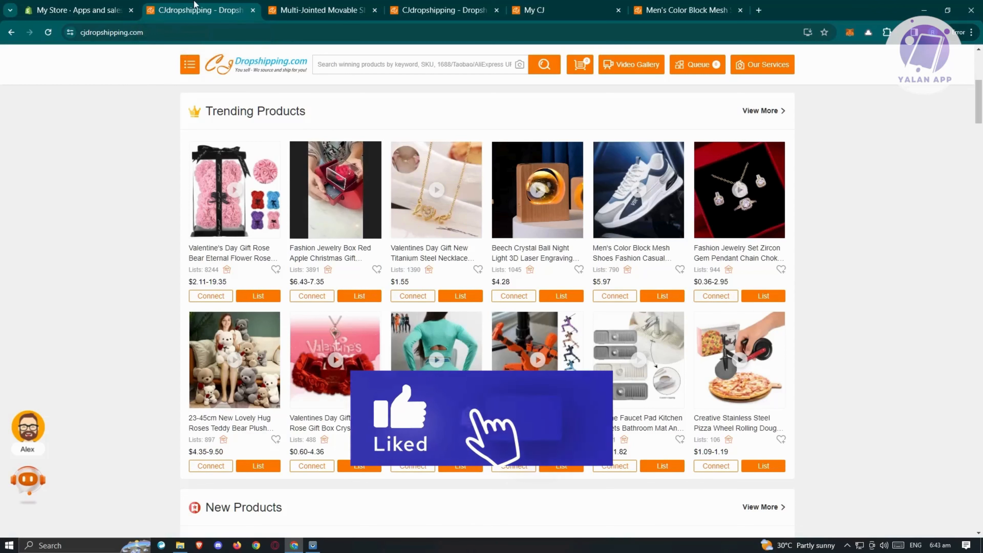
pyautogui.moveTo(545, 344)
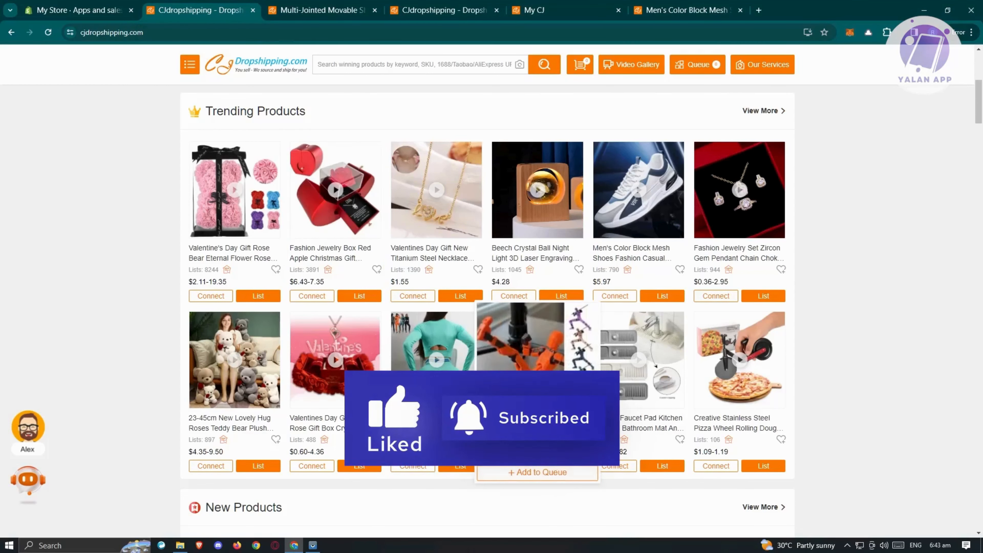
pyautogui.click(568, 463)
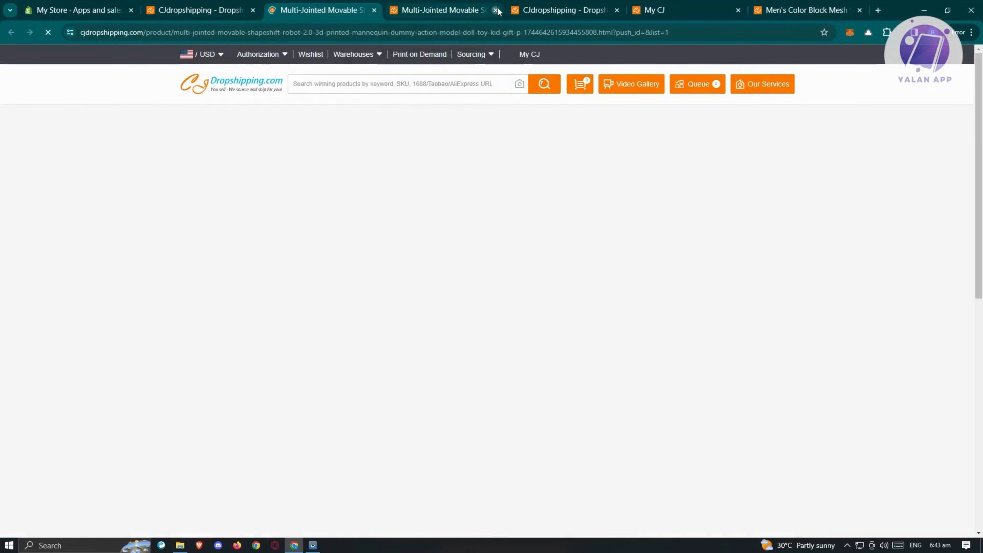
pyautogui.click(495, 10)
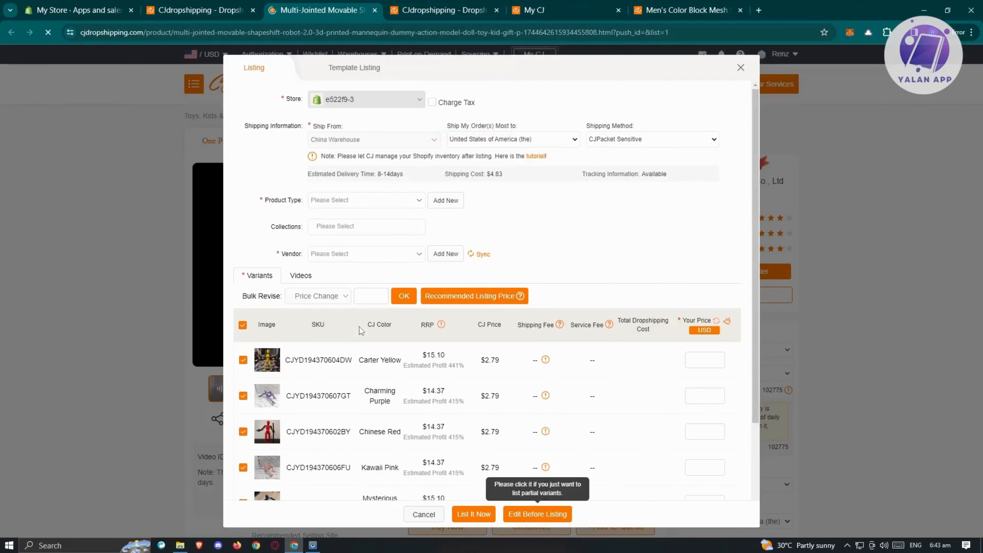
# Review the robot's variants, the available store collections and the videos section in the listing form
pyautogui.scroll(-3, 315, 383)
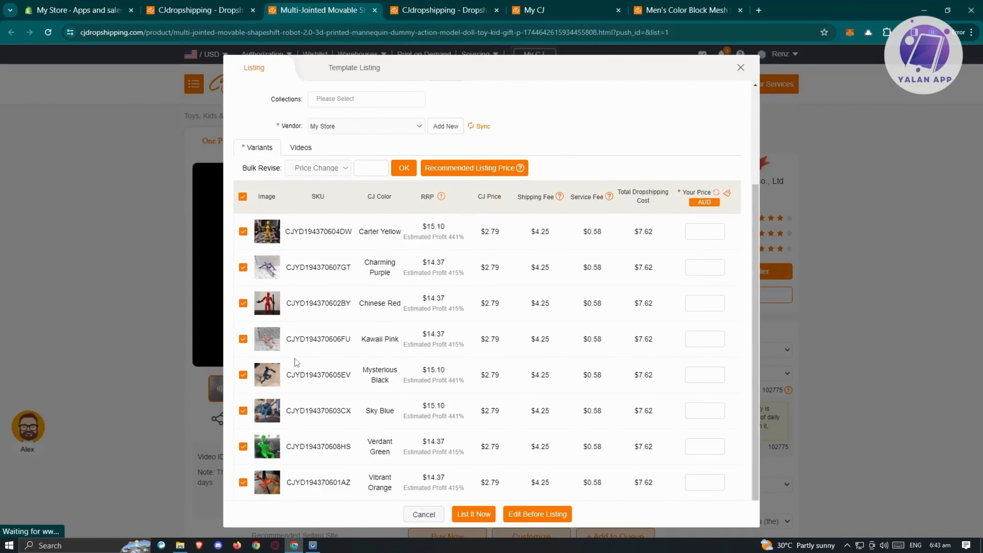
pyautogui.scroll(3, 295, 358)
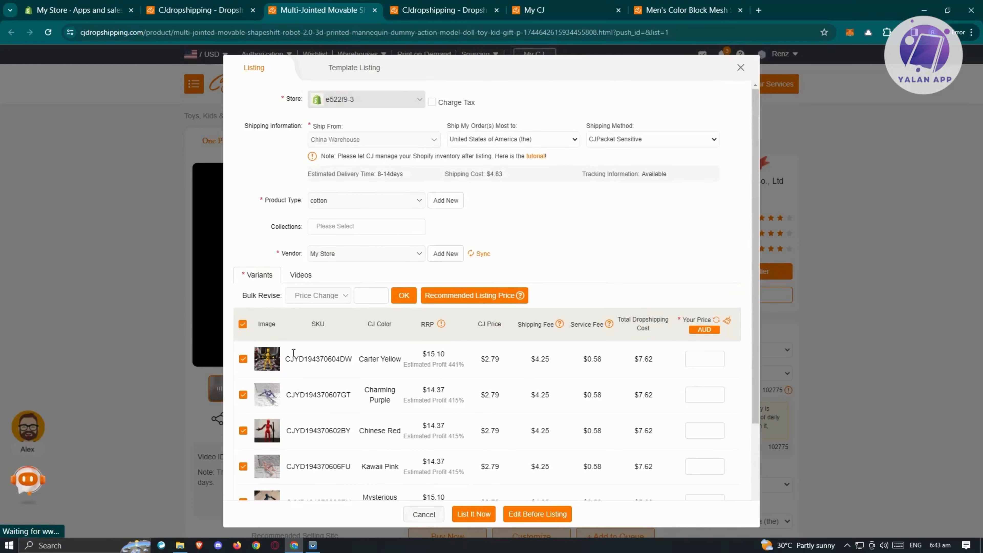
pyautogui.click(397, 224)
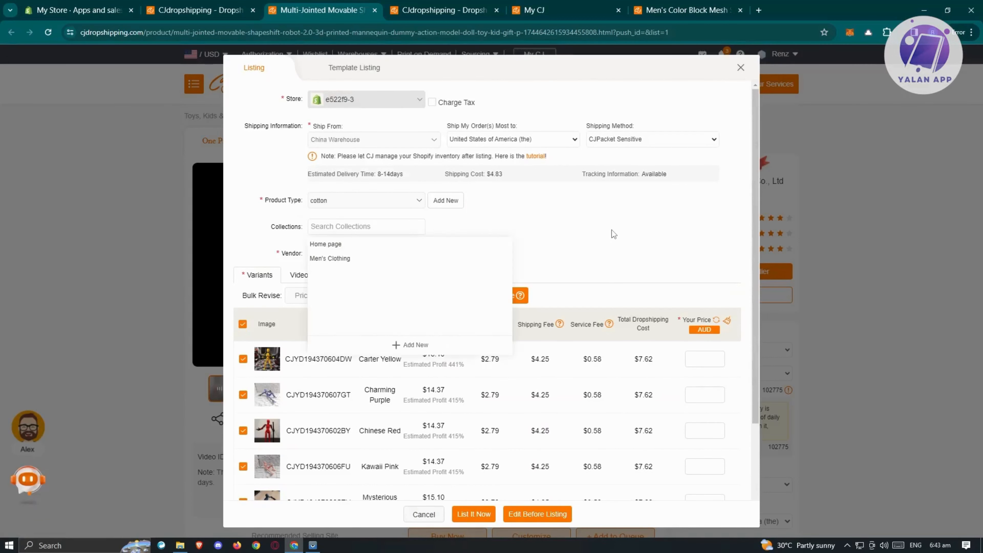
pyautogui.click(611, 229)
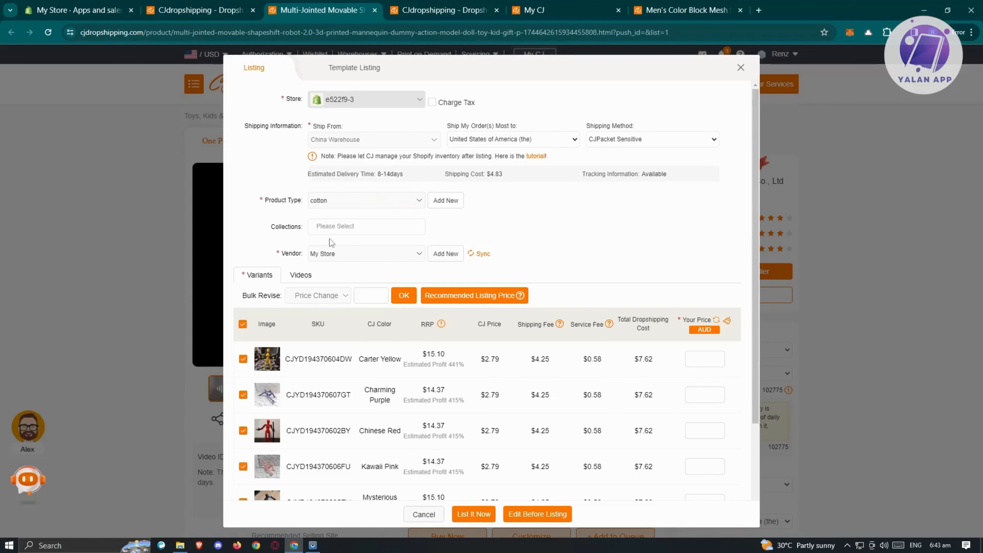
pyautogui.click(301, 275)
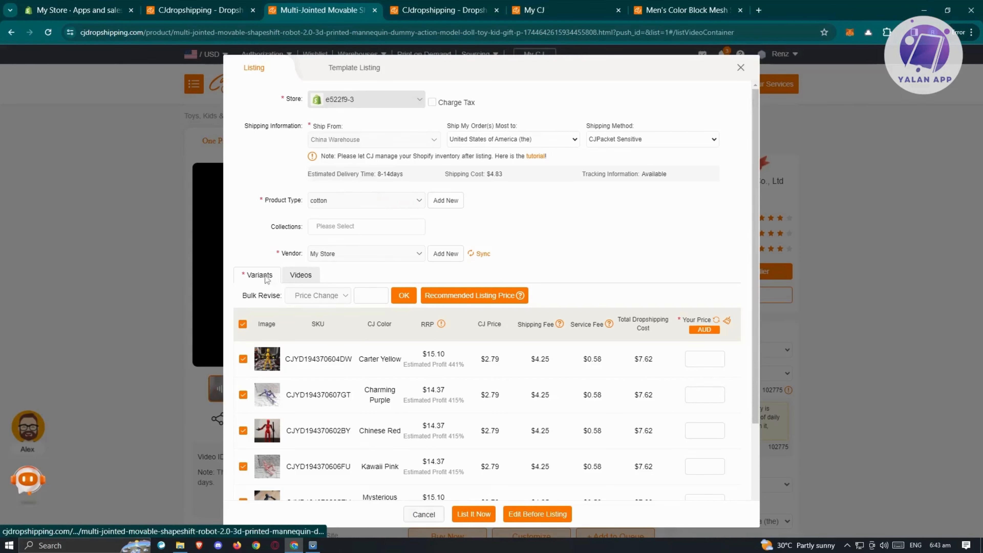
pyautogui.click(255, 306)
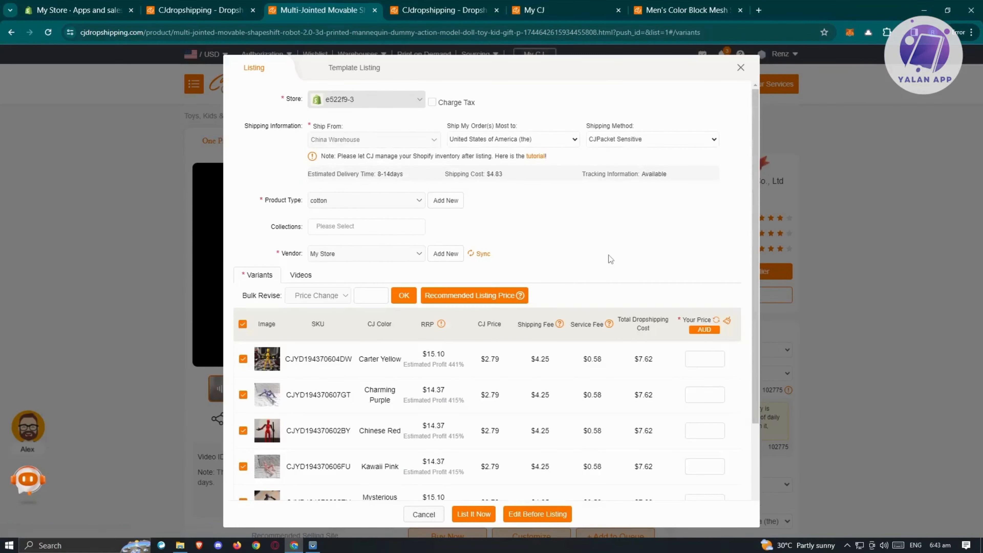
# Try to list the robot, and bulk-set the store price of all its variants to 15 AUD
pyautogui.click(468, 519)
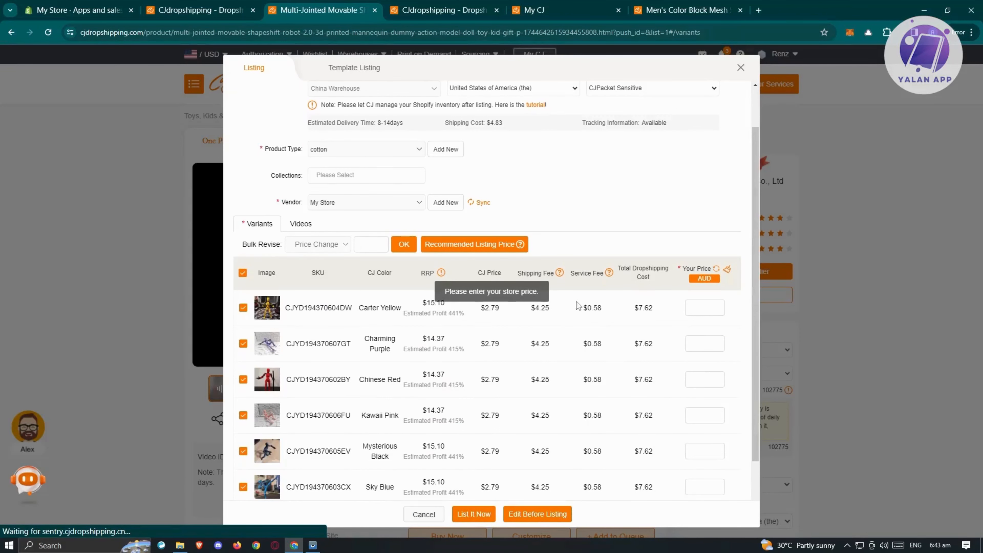
pyautogui.scroll(2, 592, 344)
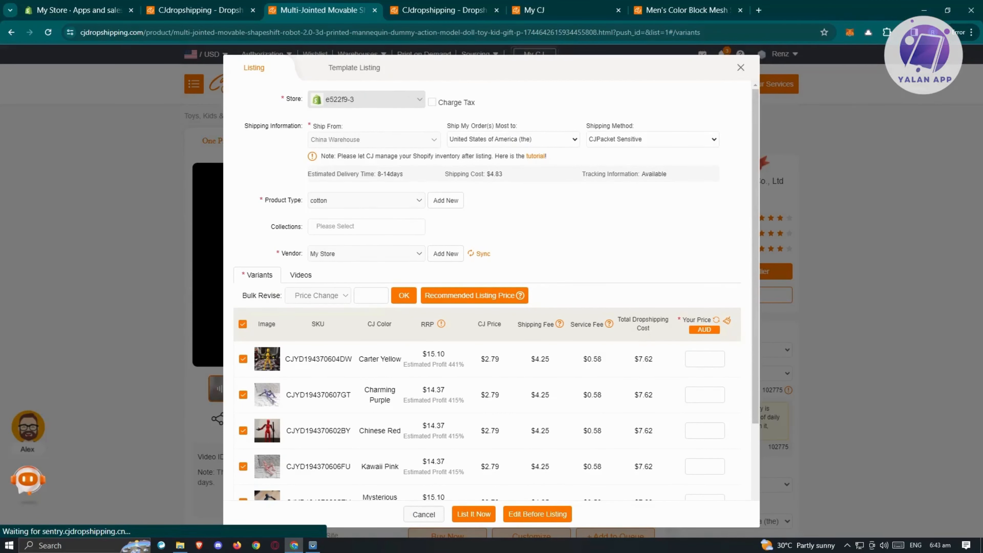
pyautogui.click(371, 295)
pyautogui.write('15')
pyautogui.click(404, 295)
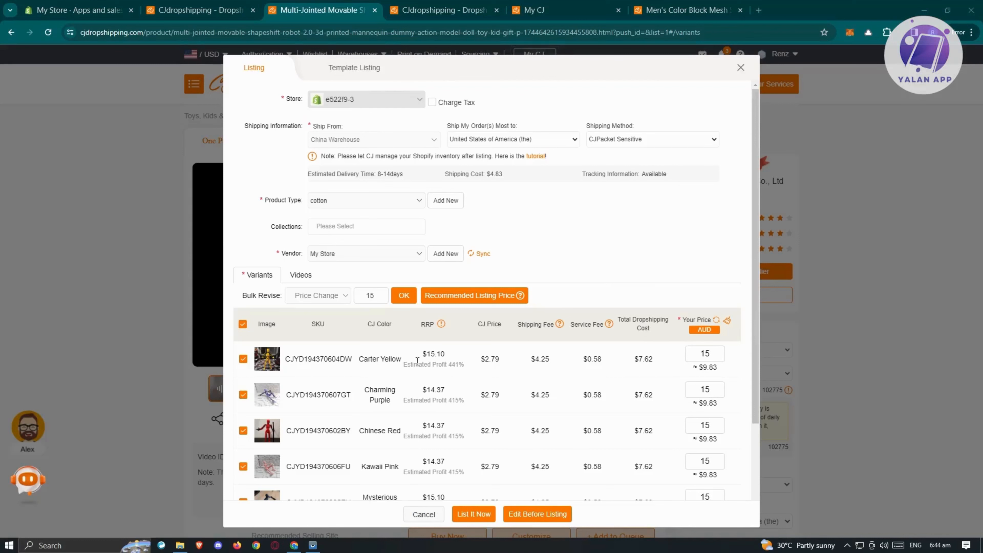
pyautogui.doubleClick(370, 295)
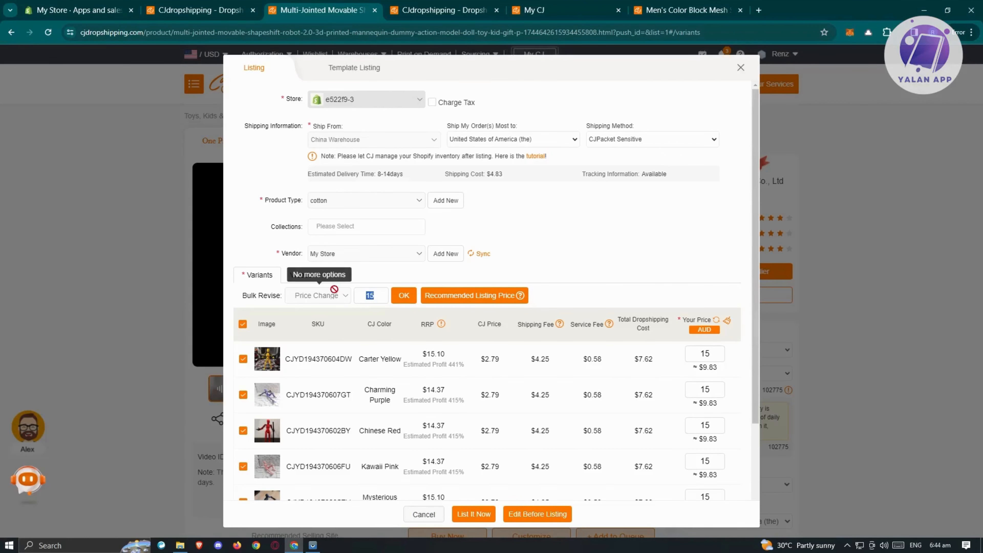
pyautogui.click(377, 296)
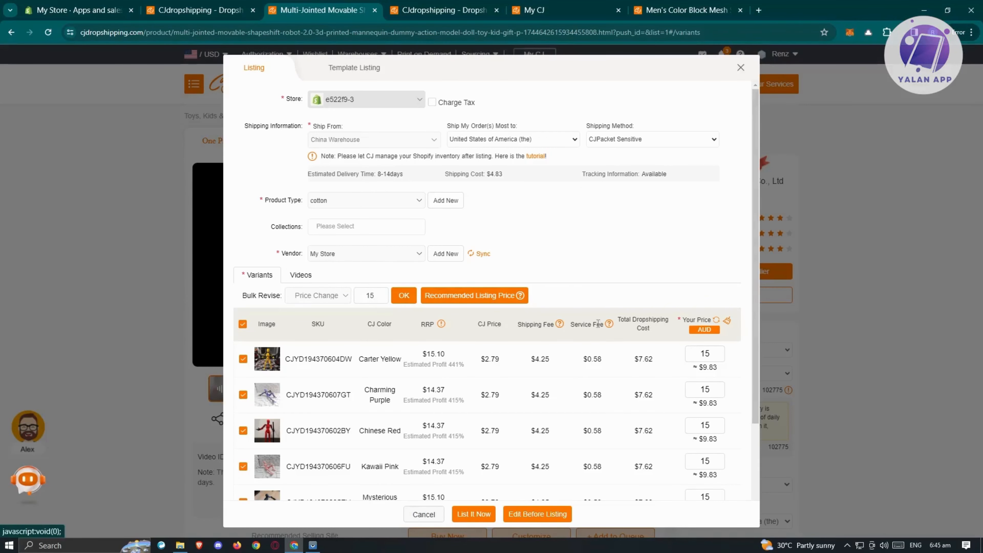
# List the robot with all its variants in the Shopify store and close the listing form
pyautogui.scroll(-3, 661, 440)
pyautogui.click(473, 514)
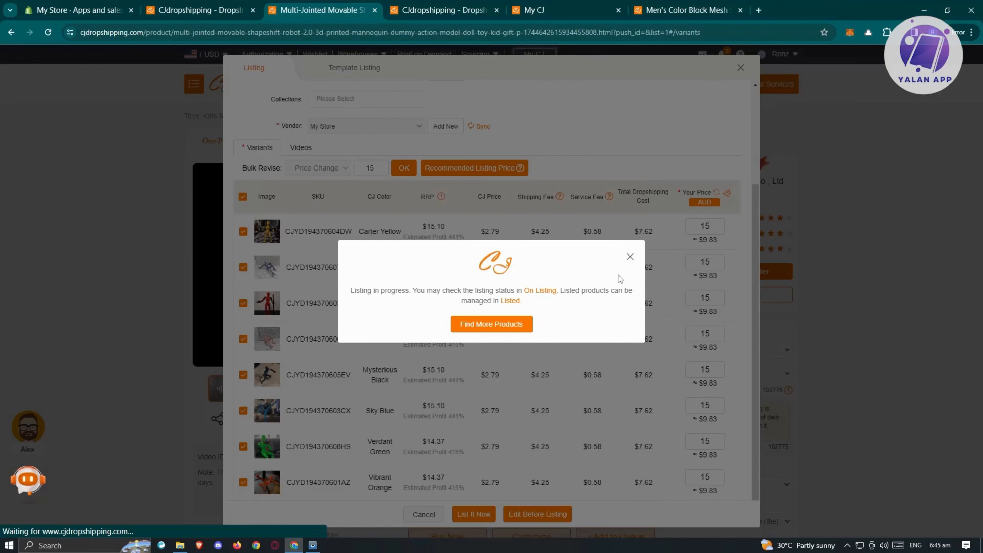
pyautogui.click(630, 257)
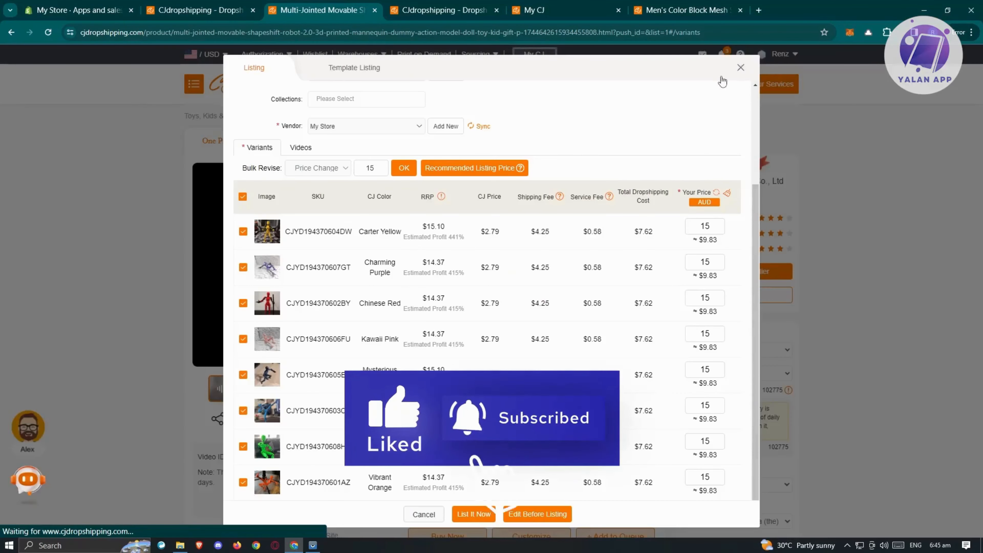
pyautogui.click(741, 68)
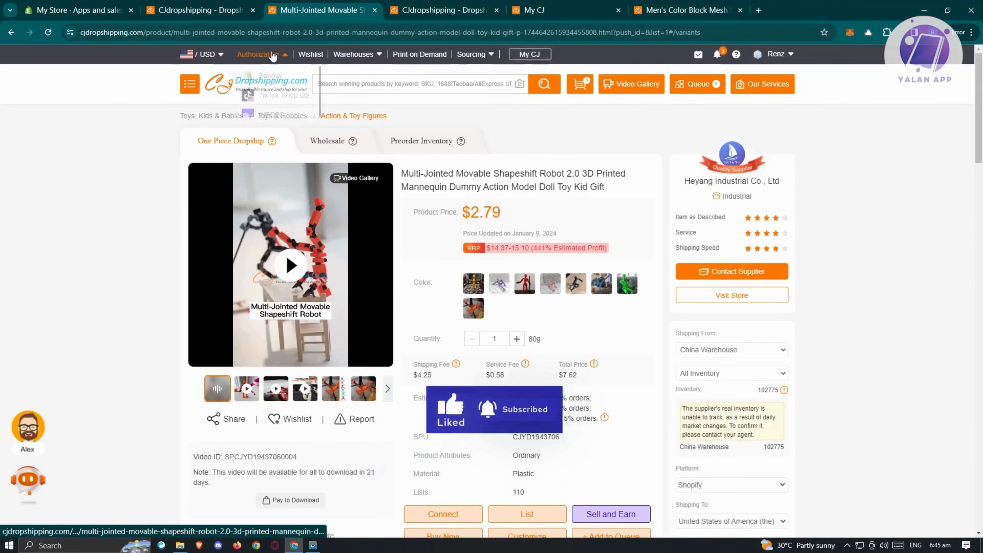
# Open the Shopify store authorization page in My CJ, and check the listed products and product connections
pyautogui.moveTo(284, 60)
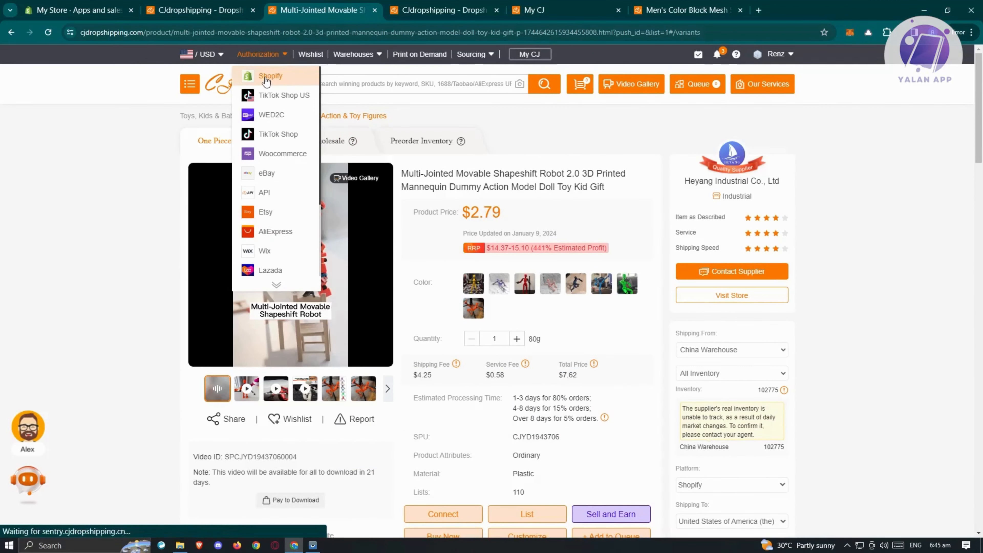
pyautogui.click(271, 211)
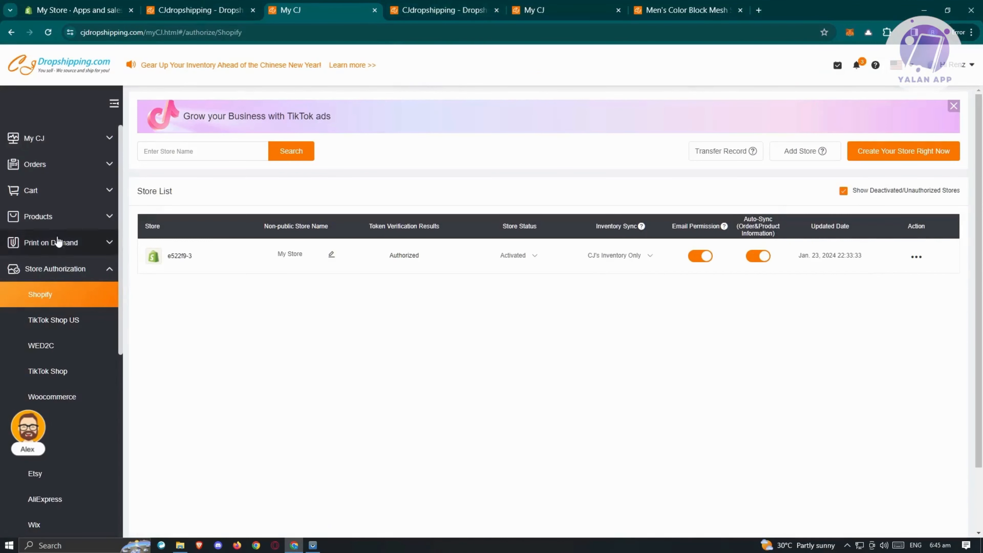
pyautogui.click(94, 217)
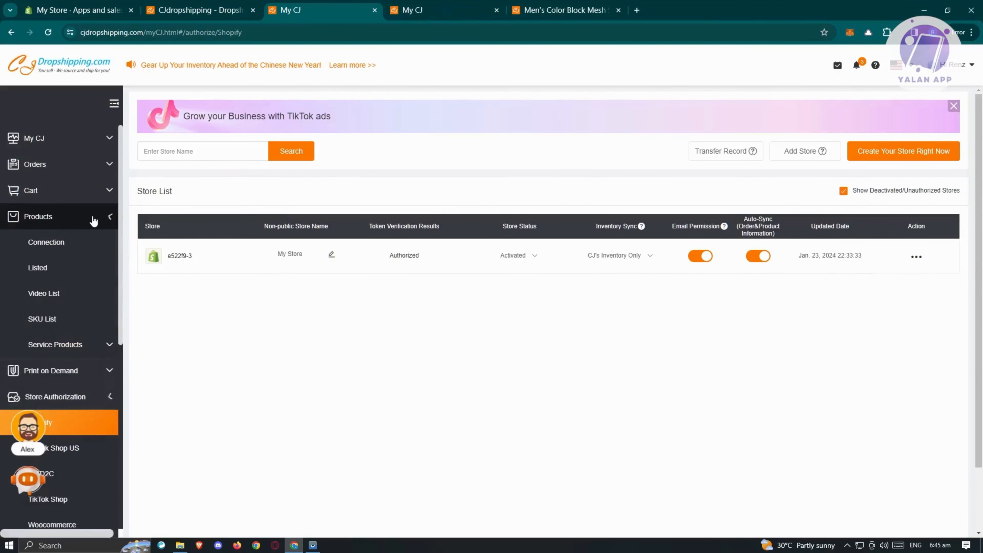
pyautogui.click(46, 267)
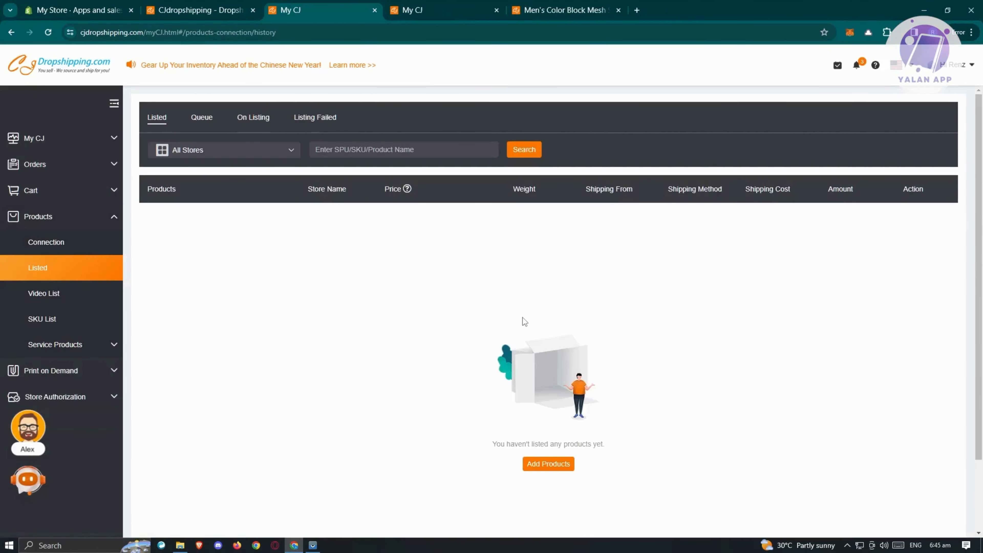
pyautogui.click(46, 242)
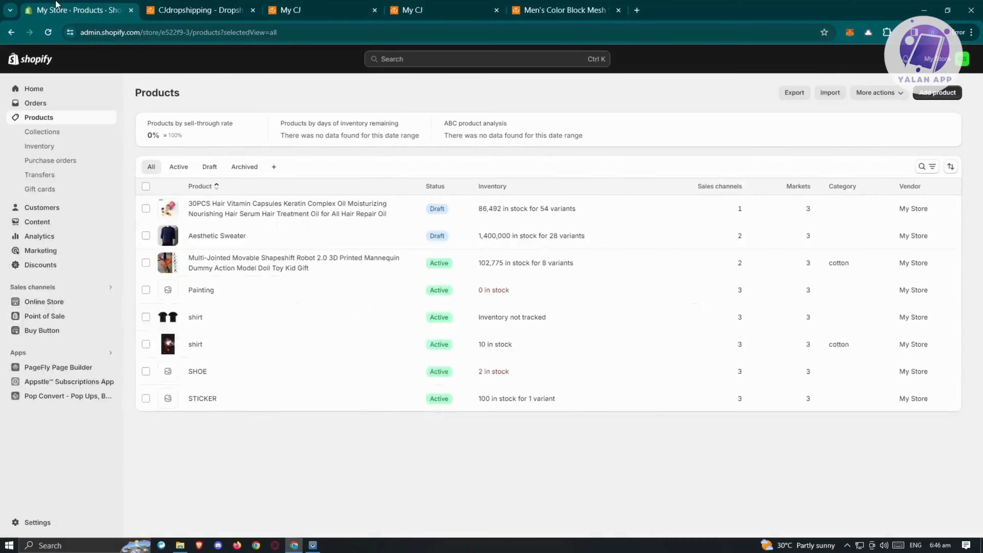
# Switch to the Shopify admin, open the Multi-Jointed Movable Shapeshift Robot 2.0 product, and review its imported description
pyautogui.click(77, 10)
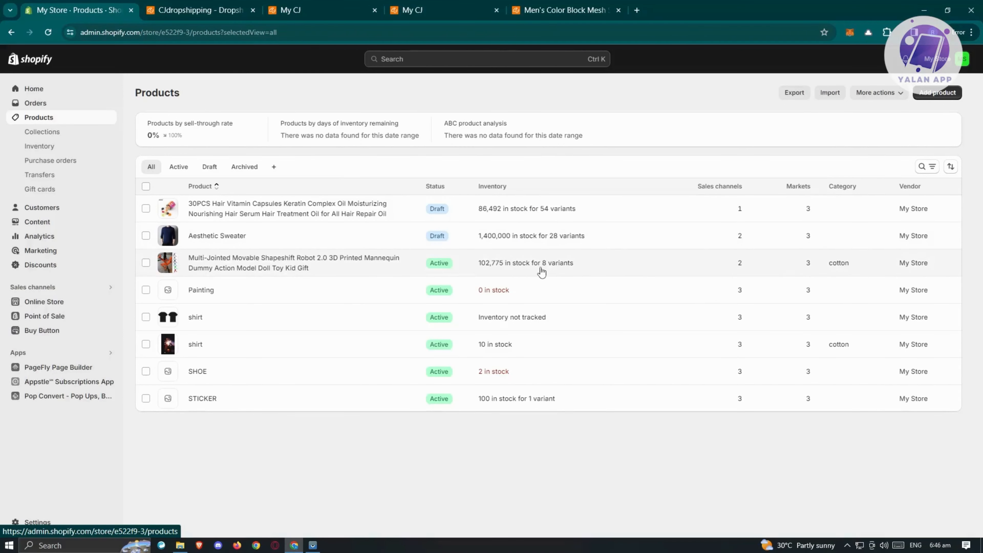
pyautogui.click(310, 265)
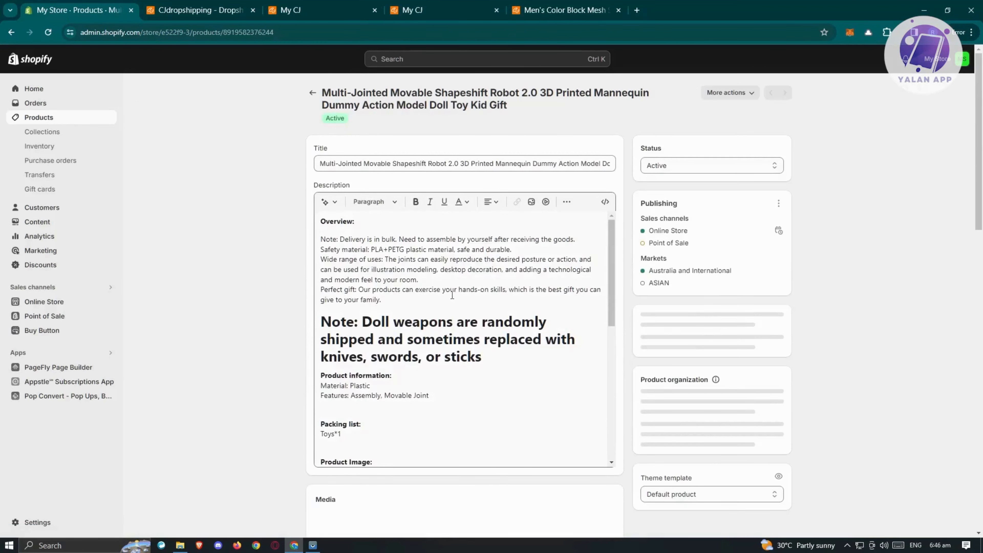
pyautogui.scroll(-8, 451, 296)
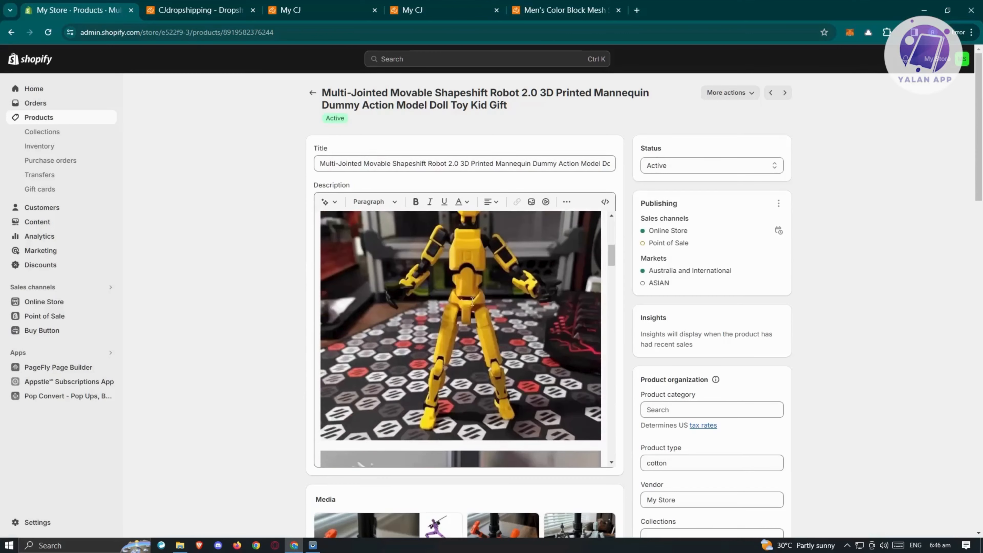
pyautogui.scroll(5, 469, 298)
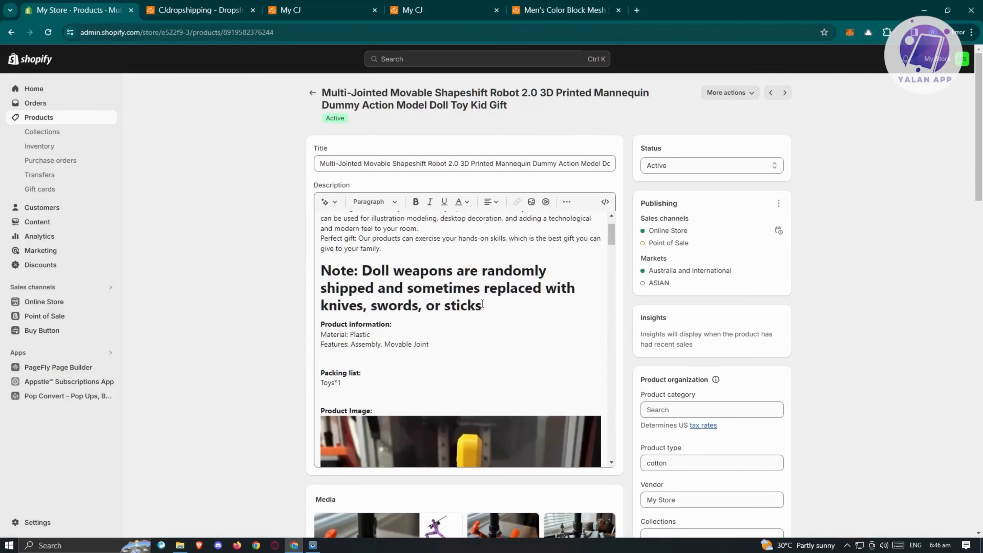